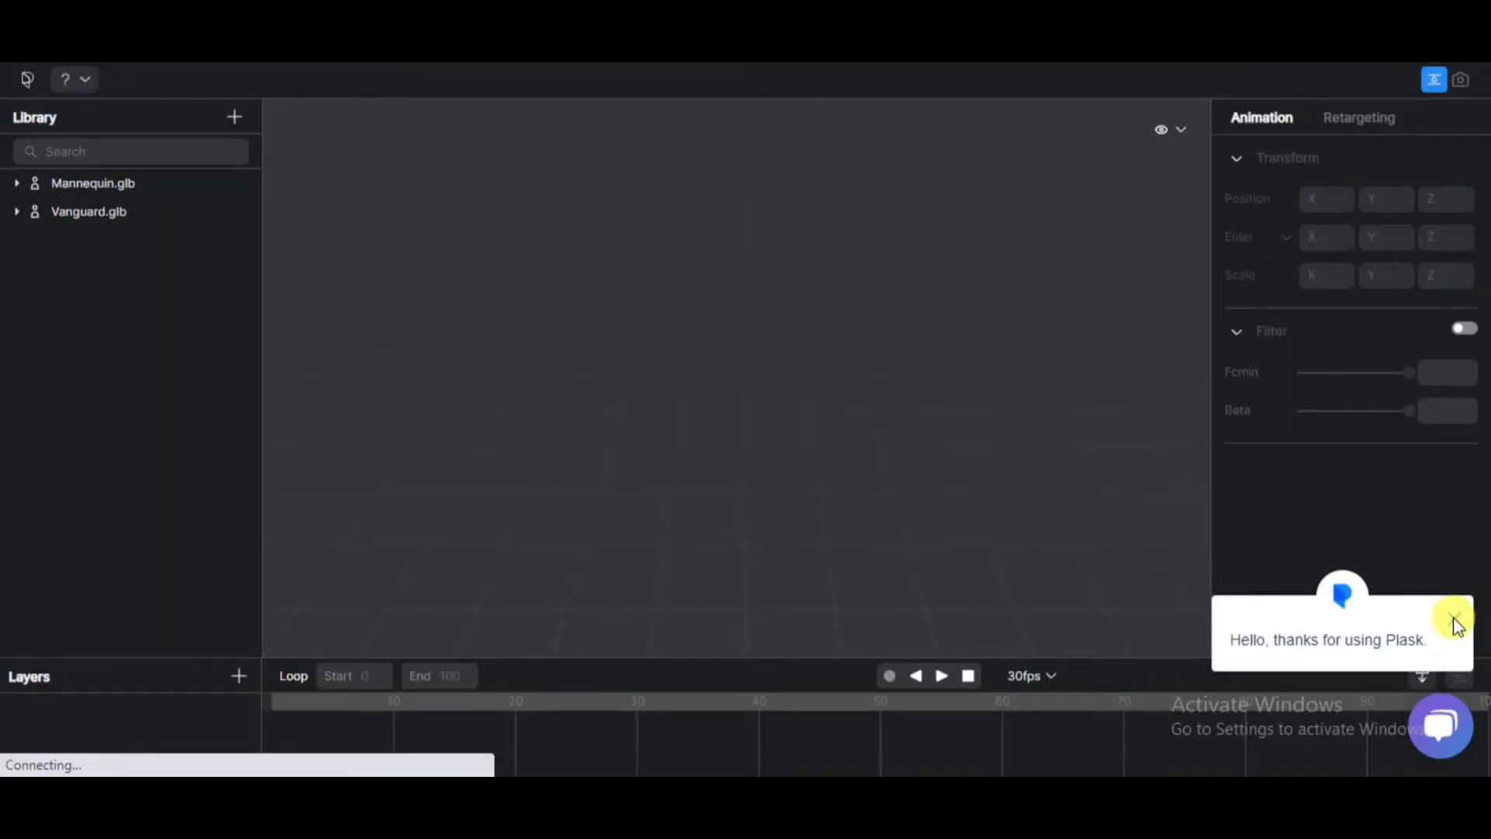
# Dismiss the welcome greeting, then open the Library import and cancel it without adding anything
pyautogui.click(1455, 620)
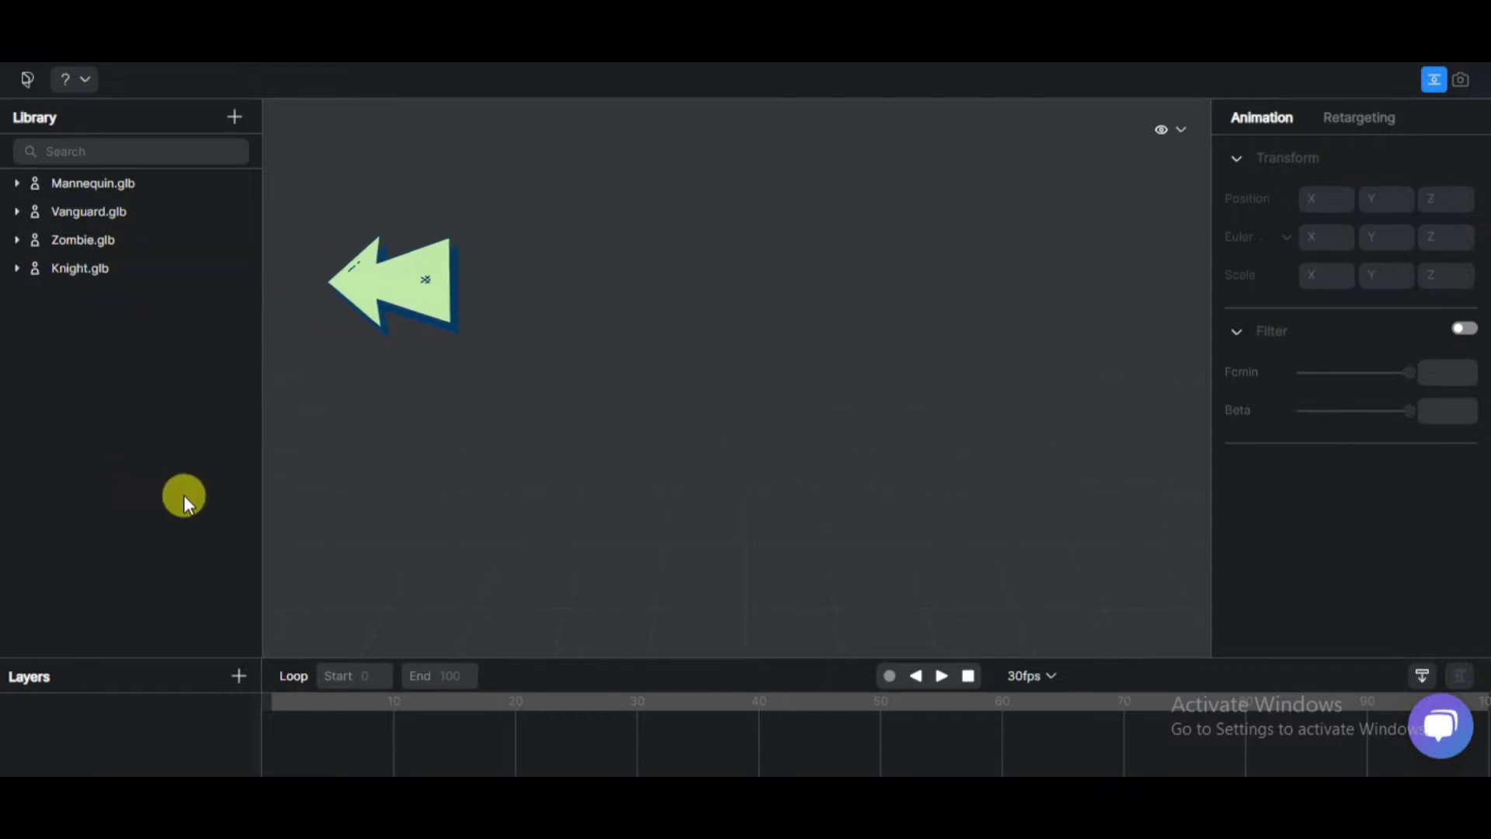
pyautogui.click(235, 119)
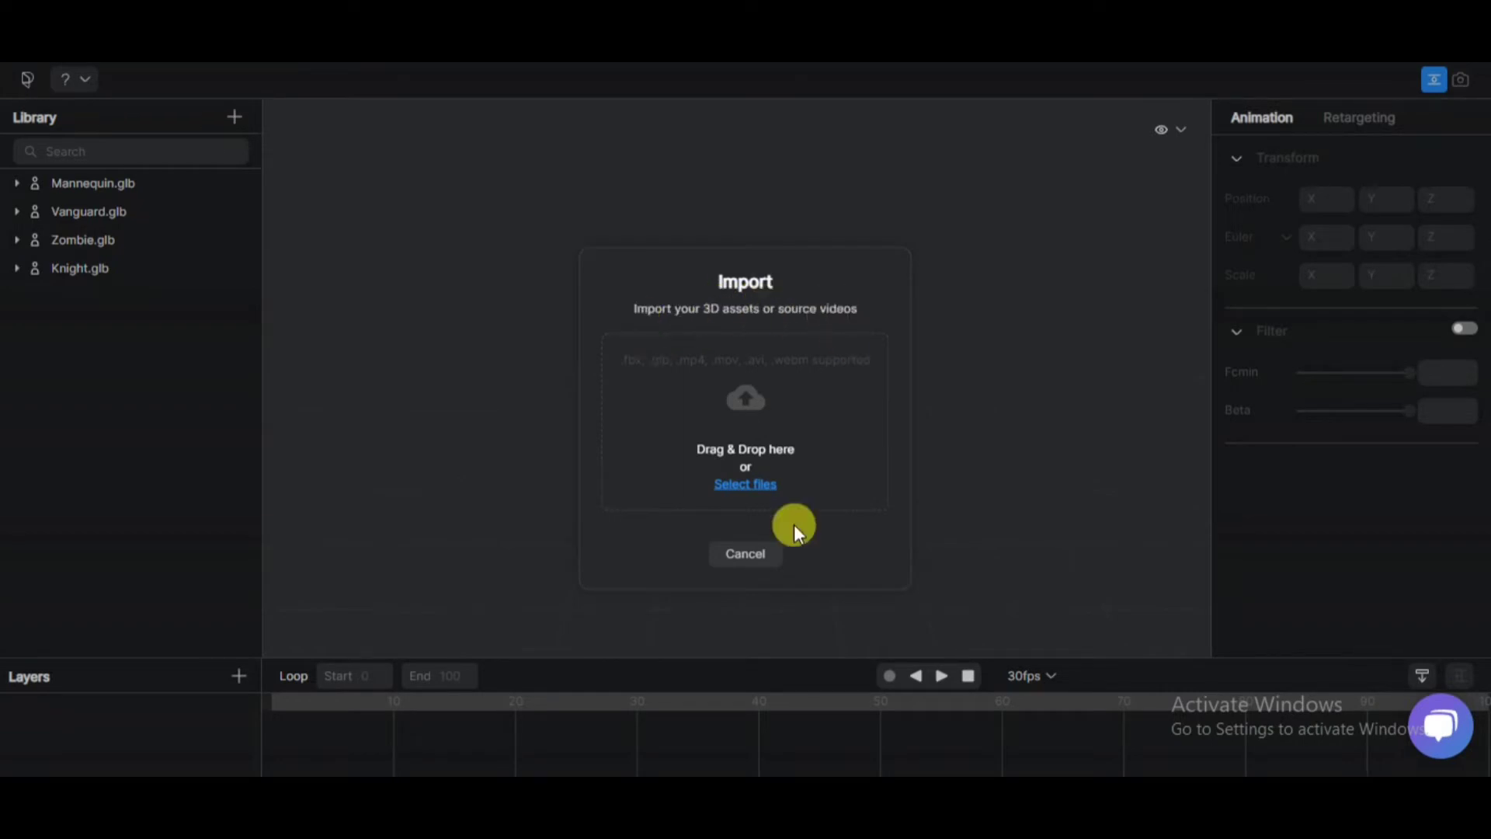
pyautogui.click(750, 554)
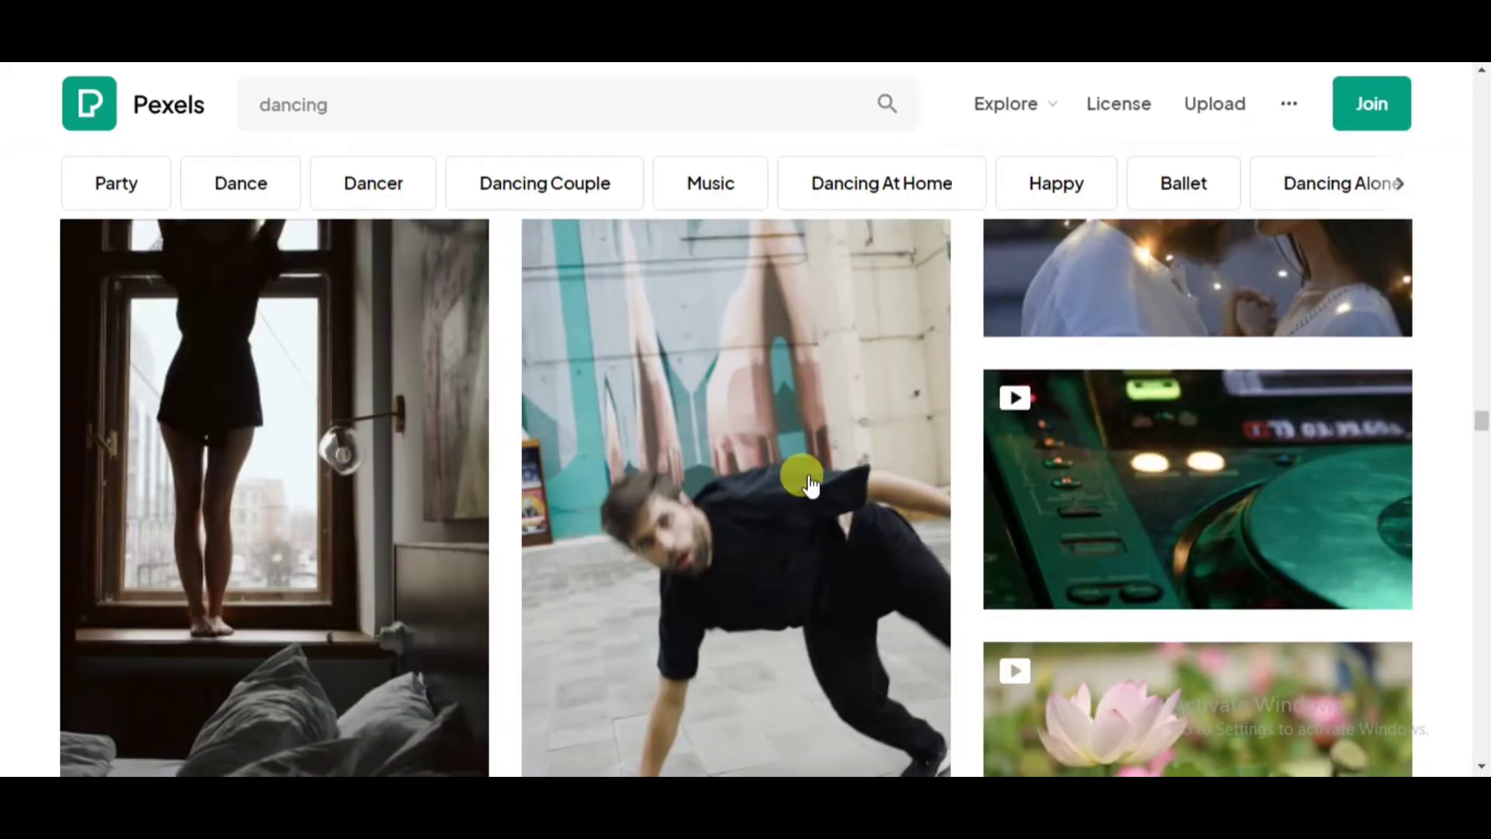
# Open the Man Dancing Hip-Hop video from the Pexels dancing search results
pyautogui.scroll(1, 699, 477)
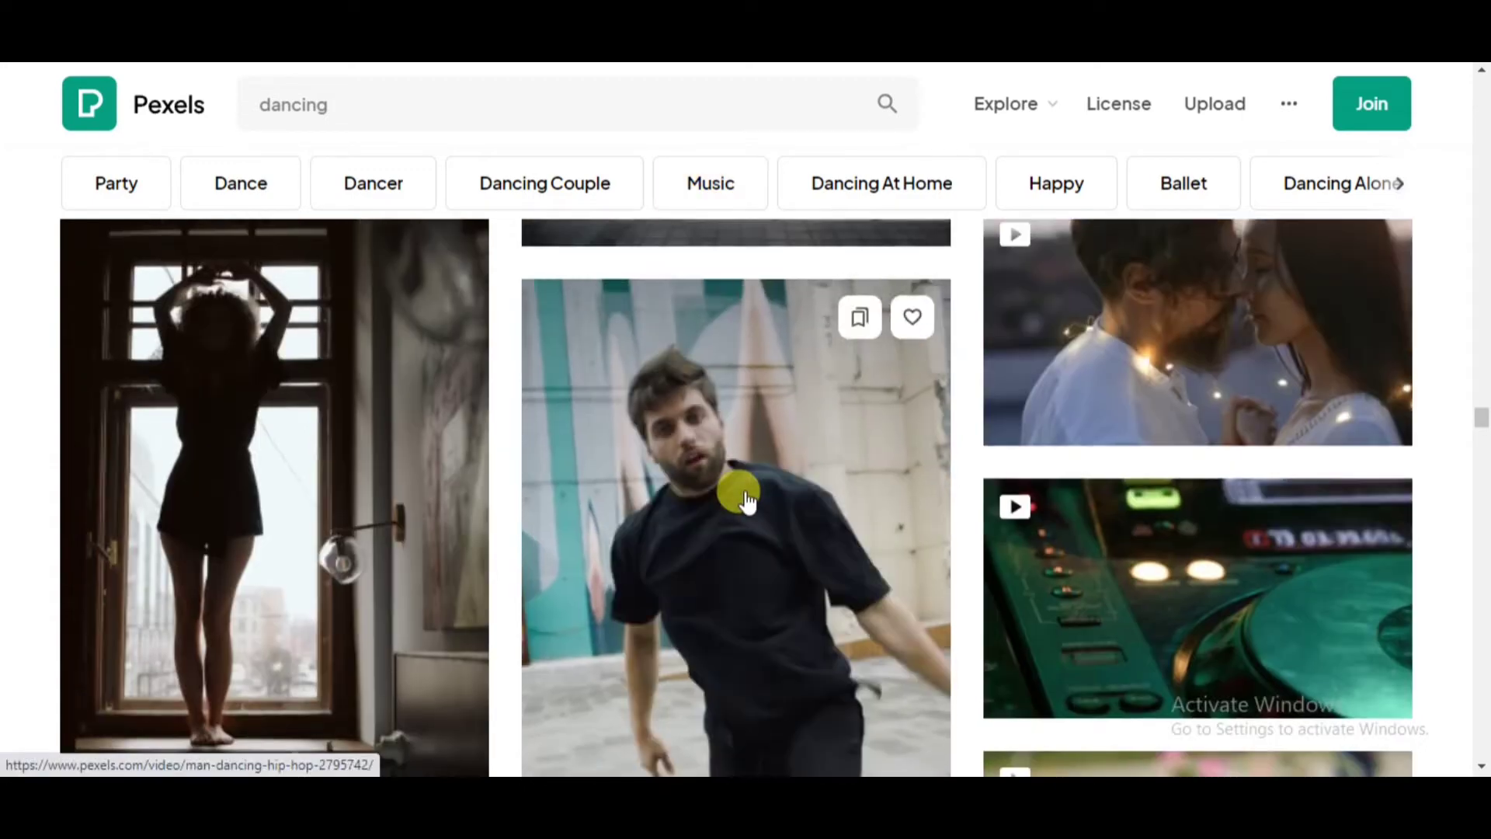
pyautogui.scroll(-1, 691, 493)
pyautogui.scroll(-1, 745, 501)
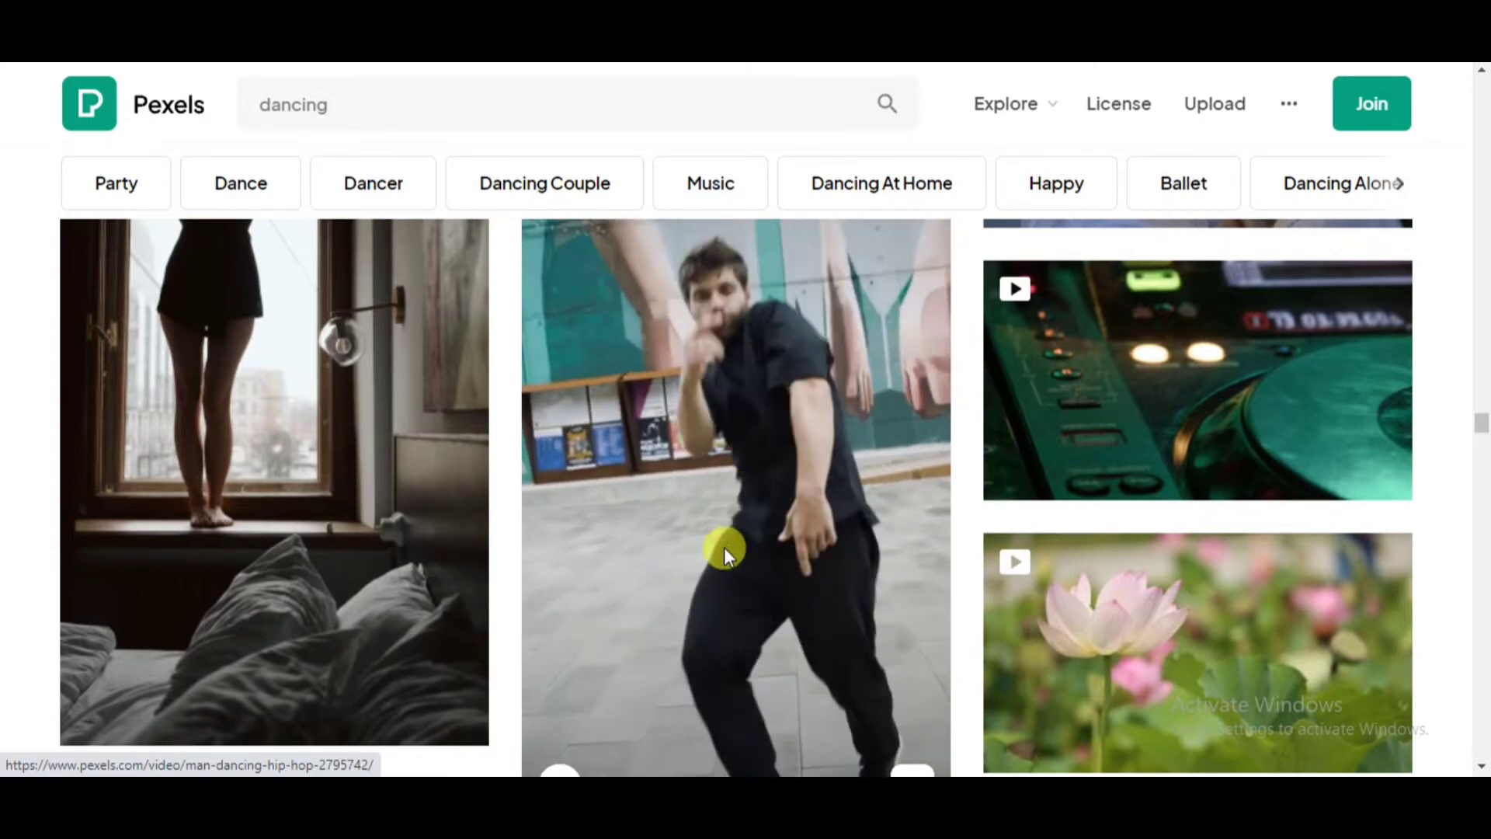
pyautogui.click(727, 536)
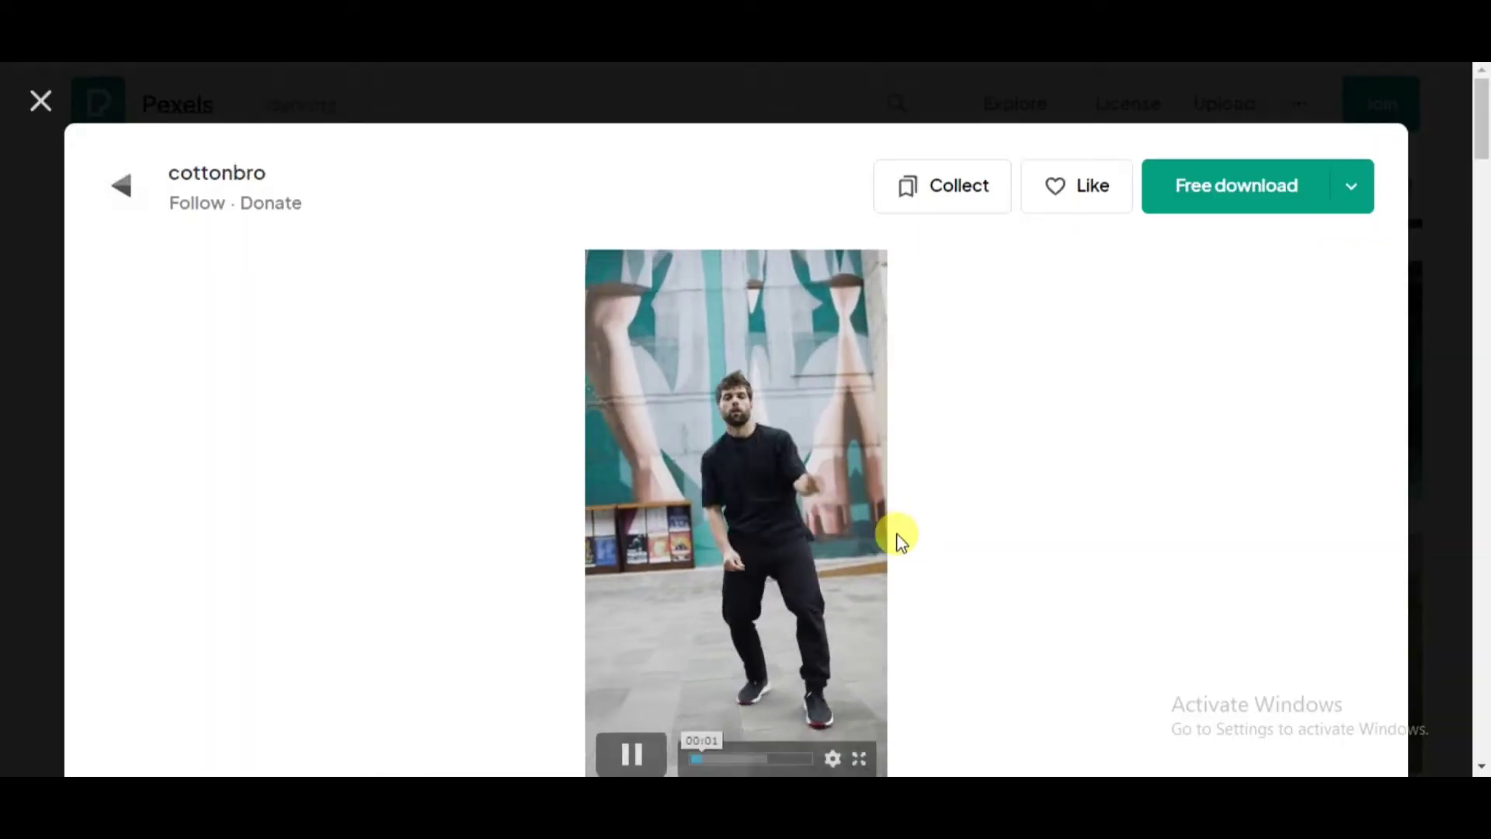
# Download the video at the HD 720×1280 size
pyautogui.scroll(-1, 974, 541)
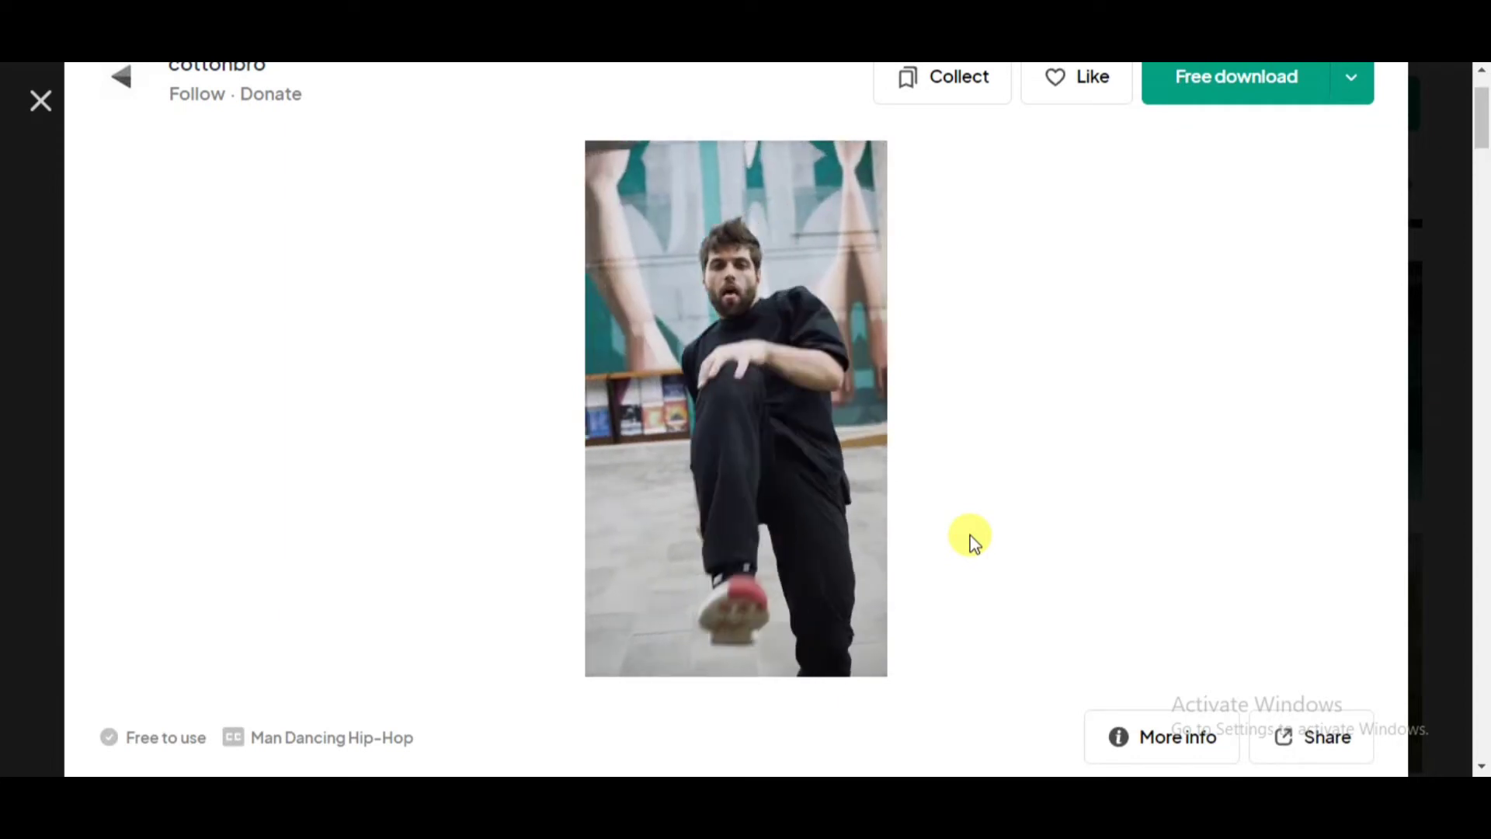
pyautogui.click(1347, 85)
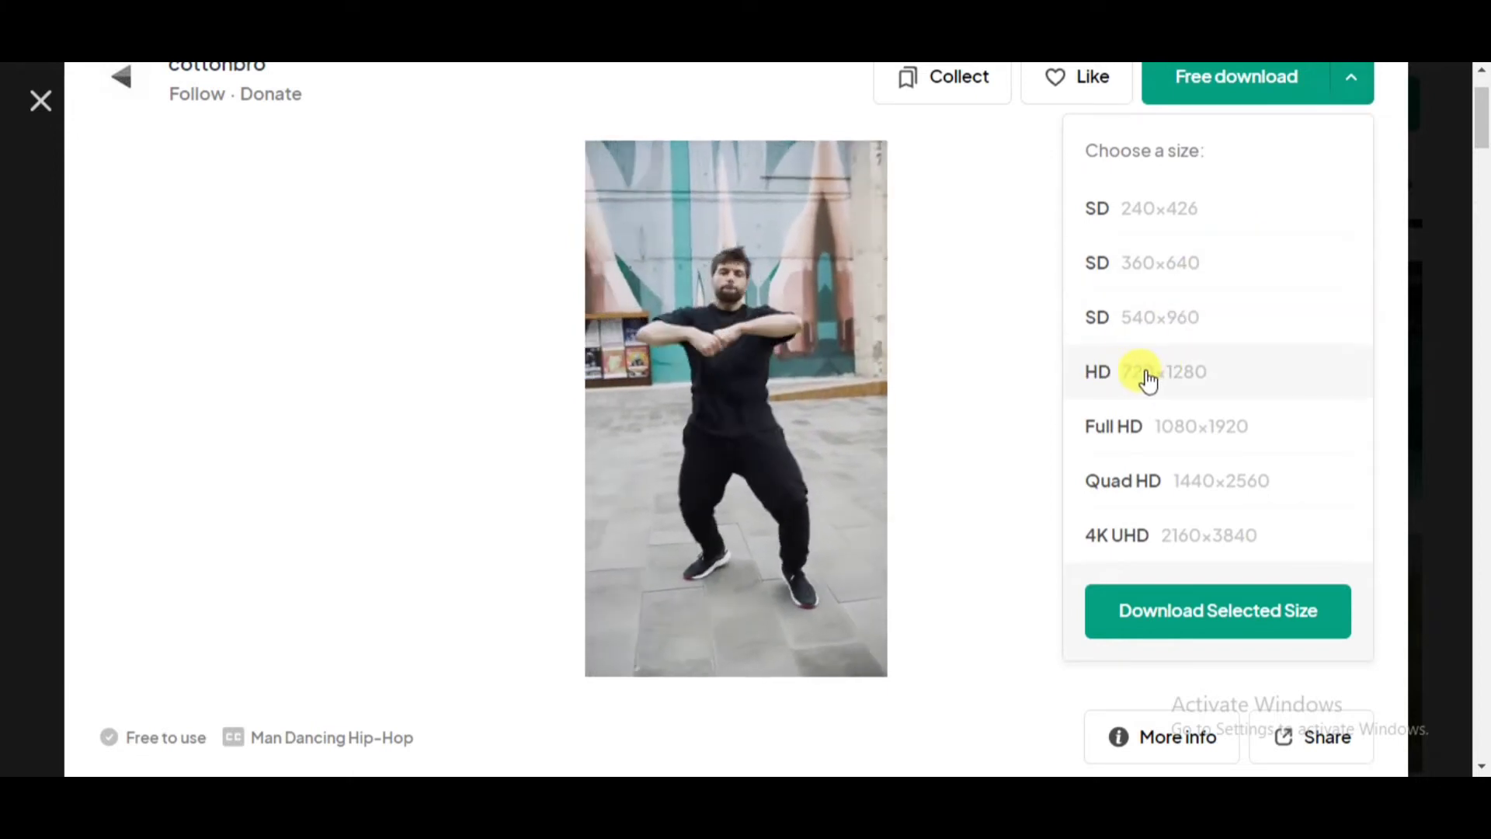
pyautogui.click(1184, 612)
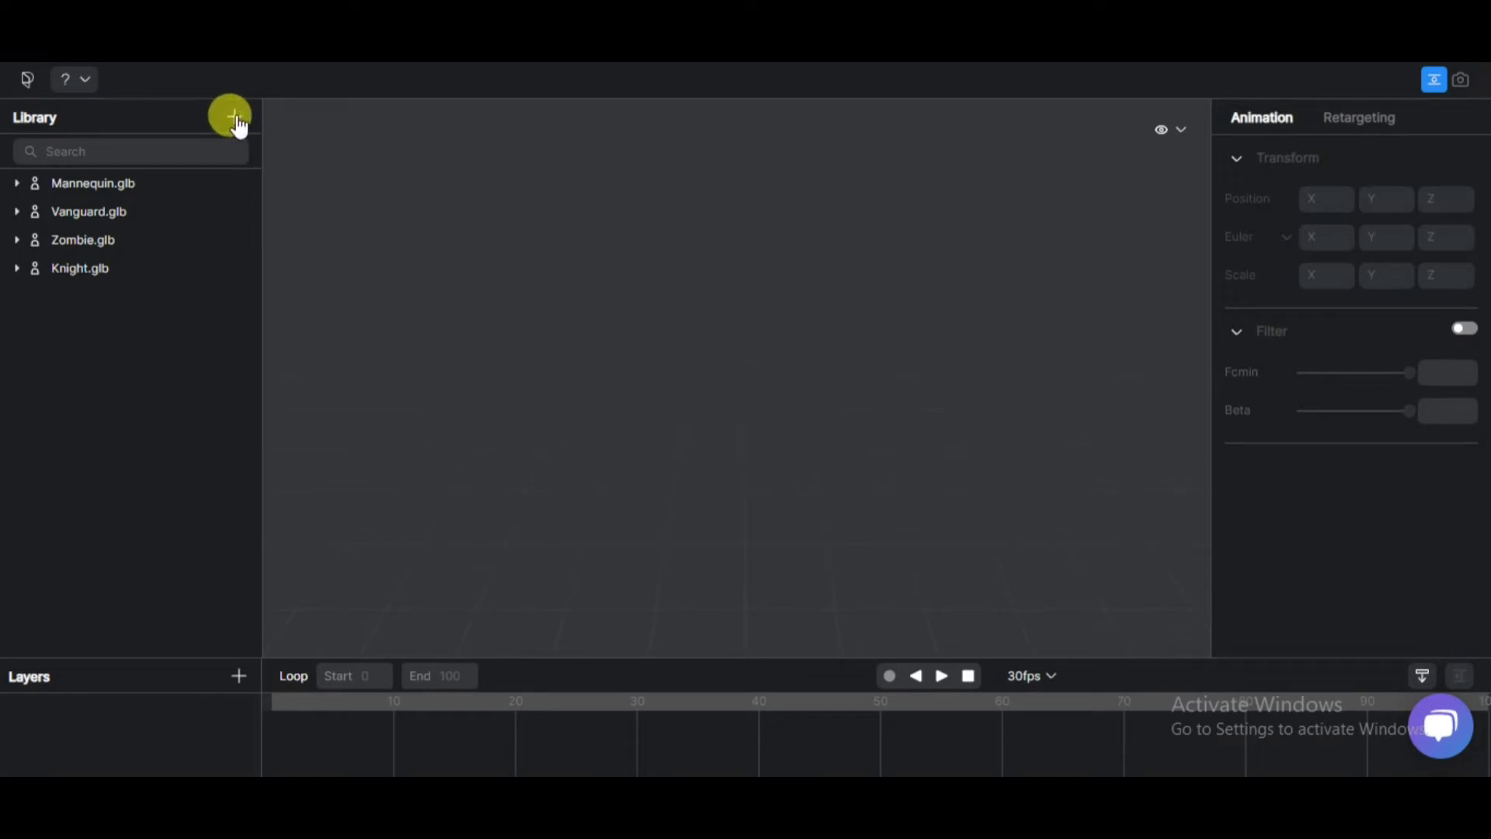
# Drag Mannequin.glb from the Library into the 3D viewport
pyautogui.click(16, 184)
pyautogui.click(16, 184)
pyautogui.moveTo(105, 185); pyautogui.dragTo(711, 310)
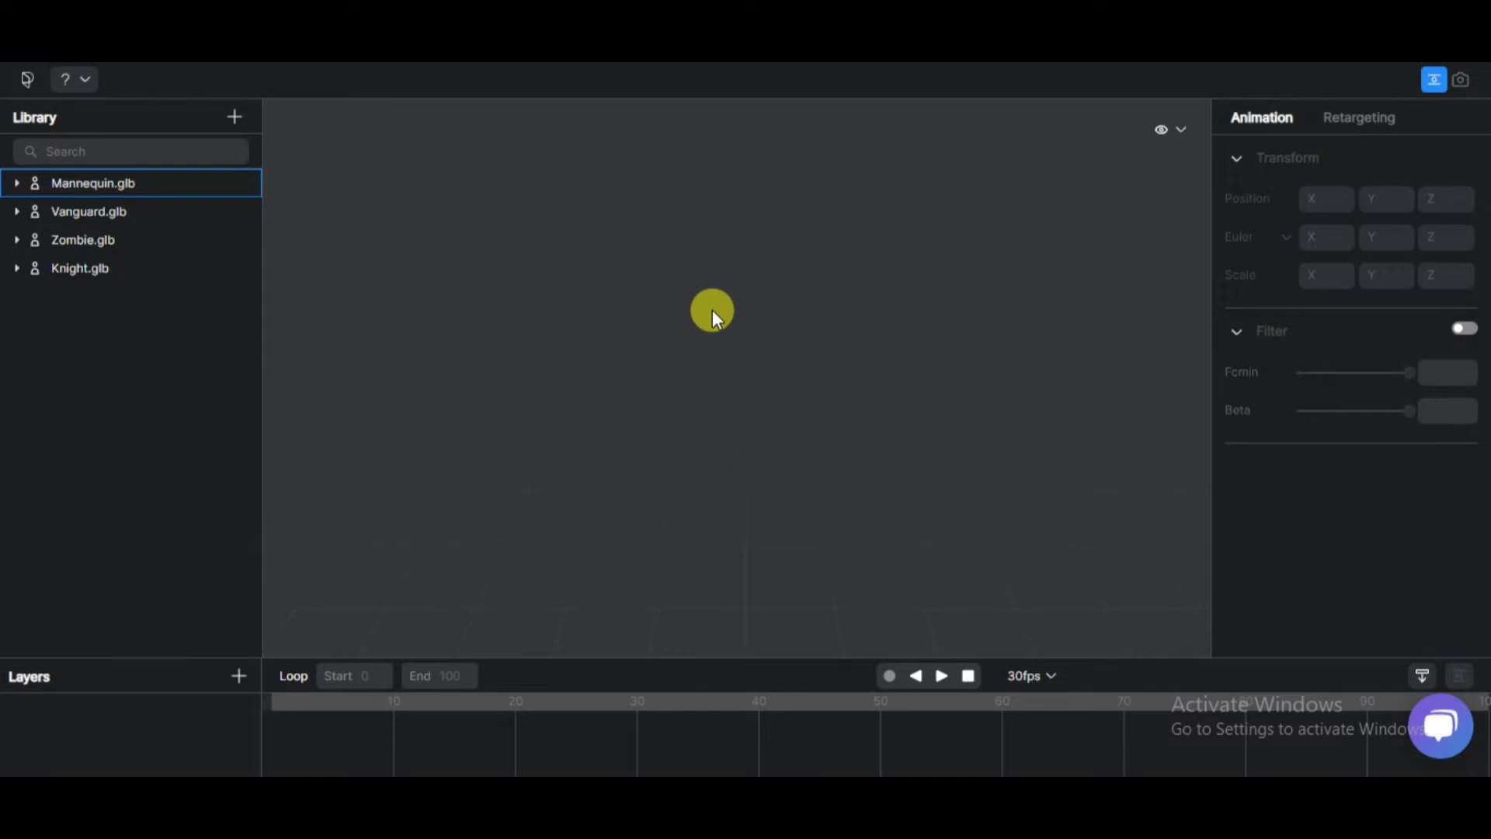
pyautogui.click(885, 326)
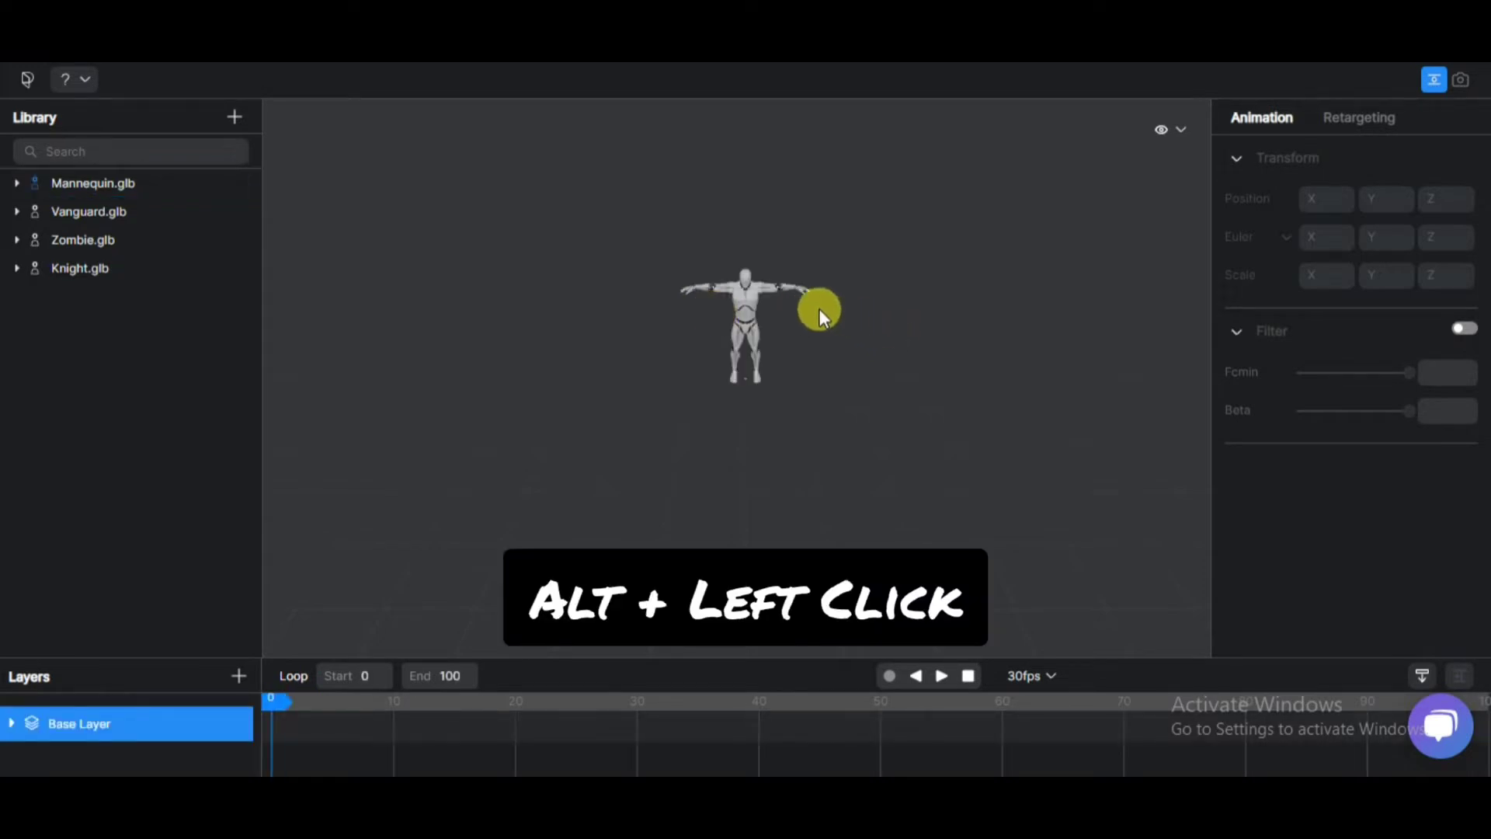
# Orbit, pan and zoom the camera so the mannequin's whole body is visible
pyautogui.keyDown('alt'); pyautogui.moveTo(798, 267); pyautogui.dragTo(792, 226); pyautogui.keyUp('alt')
pyautogui.scroll(3, 790, 225)
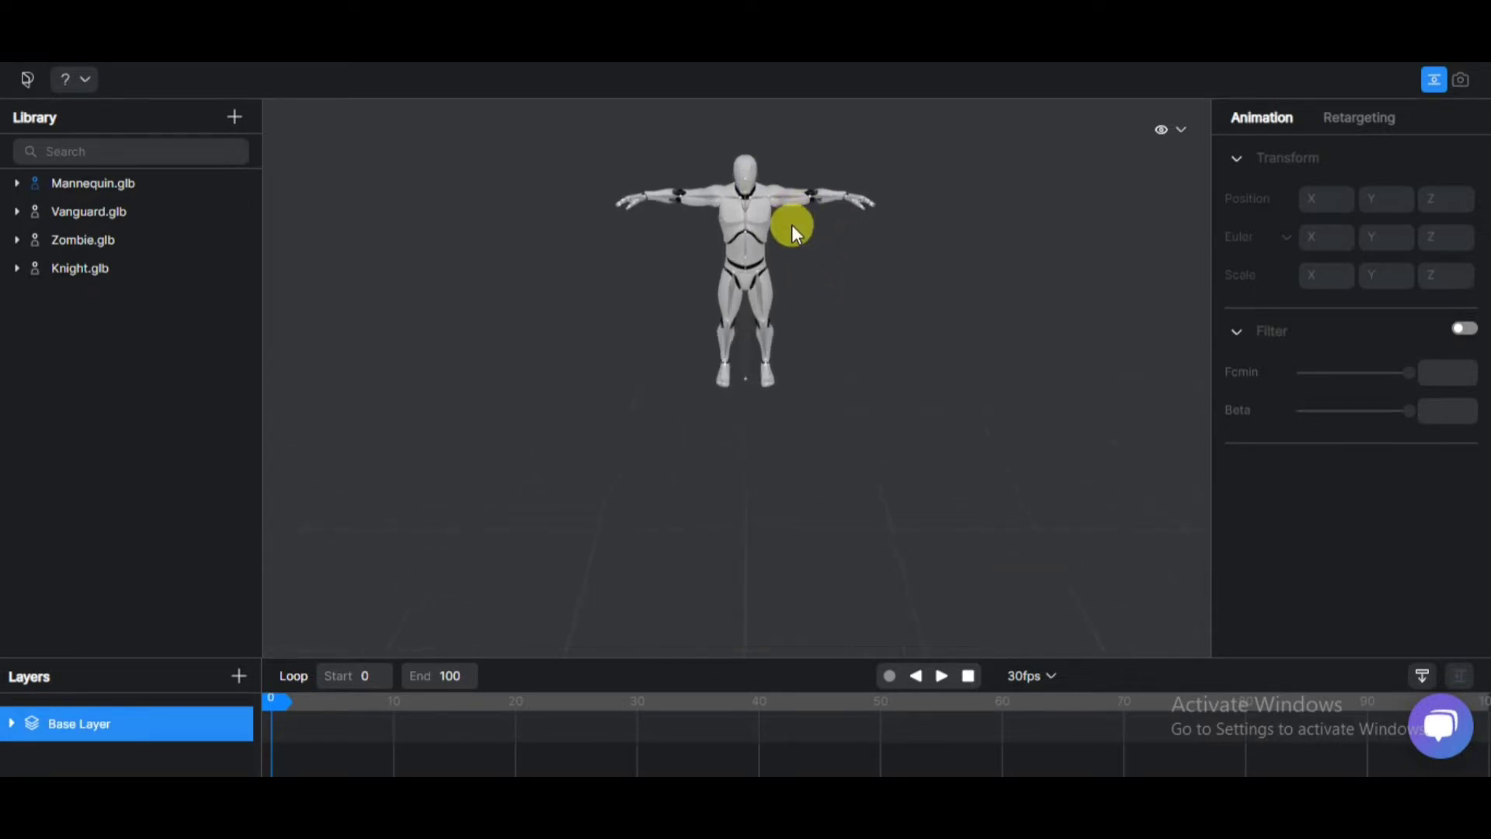
pyautogui.keyDown('alt'); pyautogui.moveTo(878, 339); pyautogui.dragTo(865, 143); pyautogui.keyUp('alt')
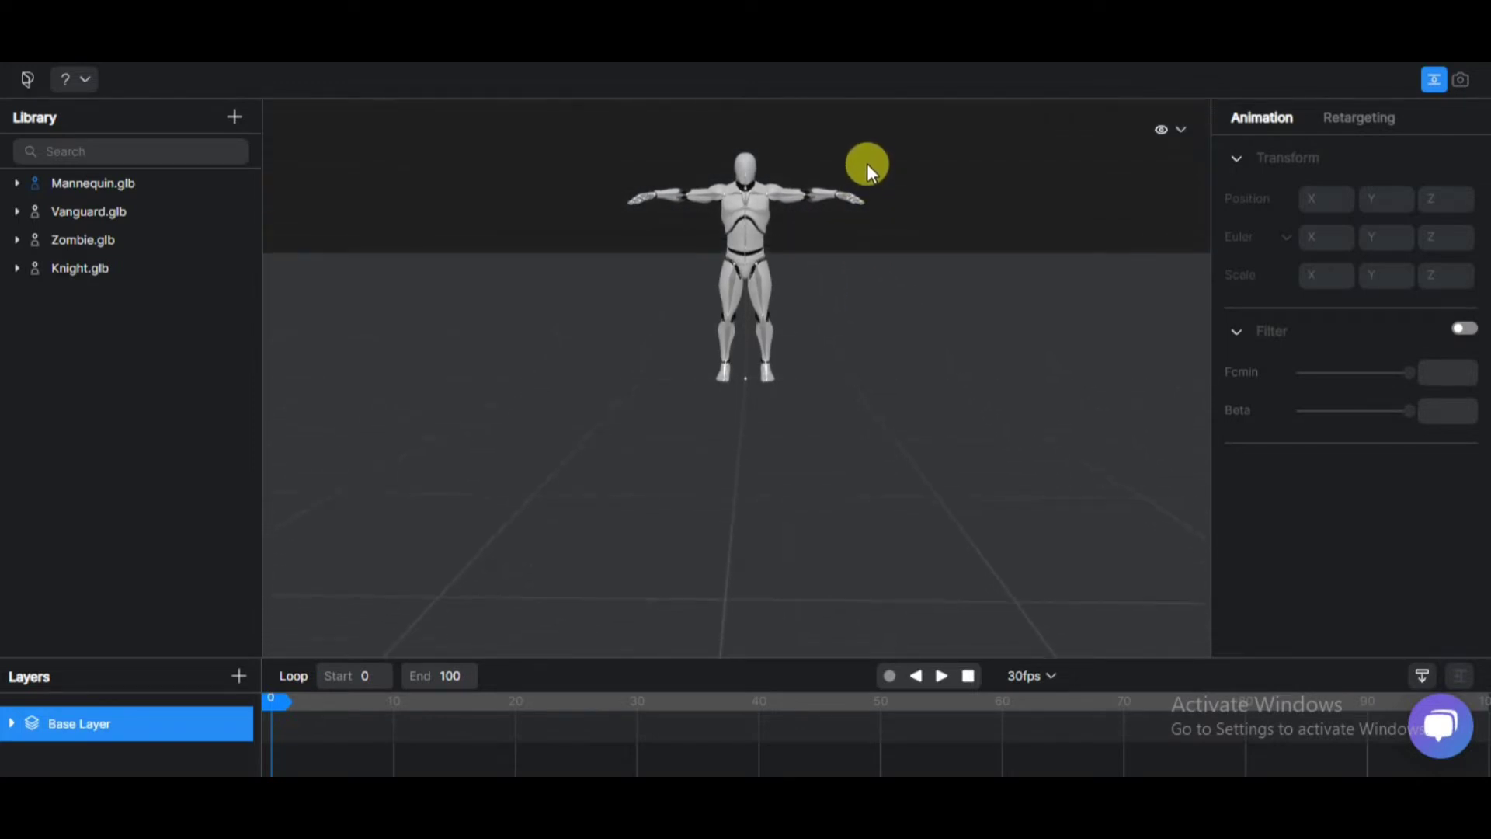
pyautogui.keyDown('alt'); pyautogui.moveTo(868, 262); pyautogui.dragTo(972, 295, button='right'); pyautogui.keyUp('alt')
pyautogui.keyDown('alt'); pyautogui.moveTo(897, 319); pyautogui.dragTo(898, 266); pyautogui.keyUp('alt')
pyautogui.scroll(3, 893, 160)
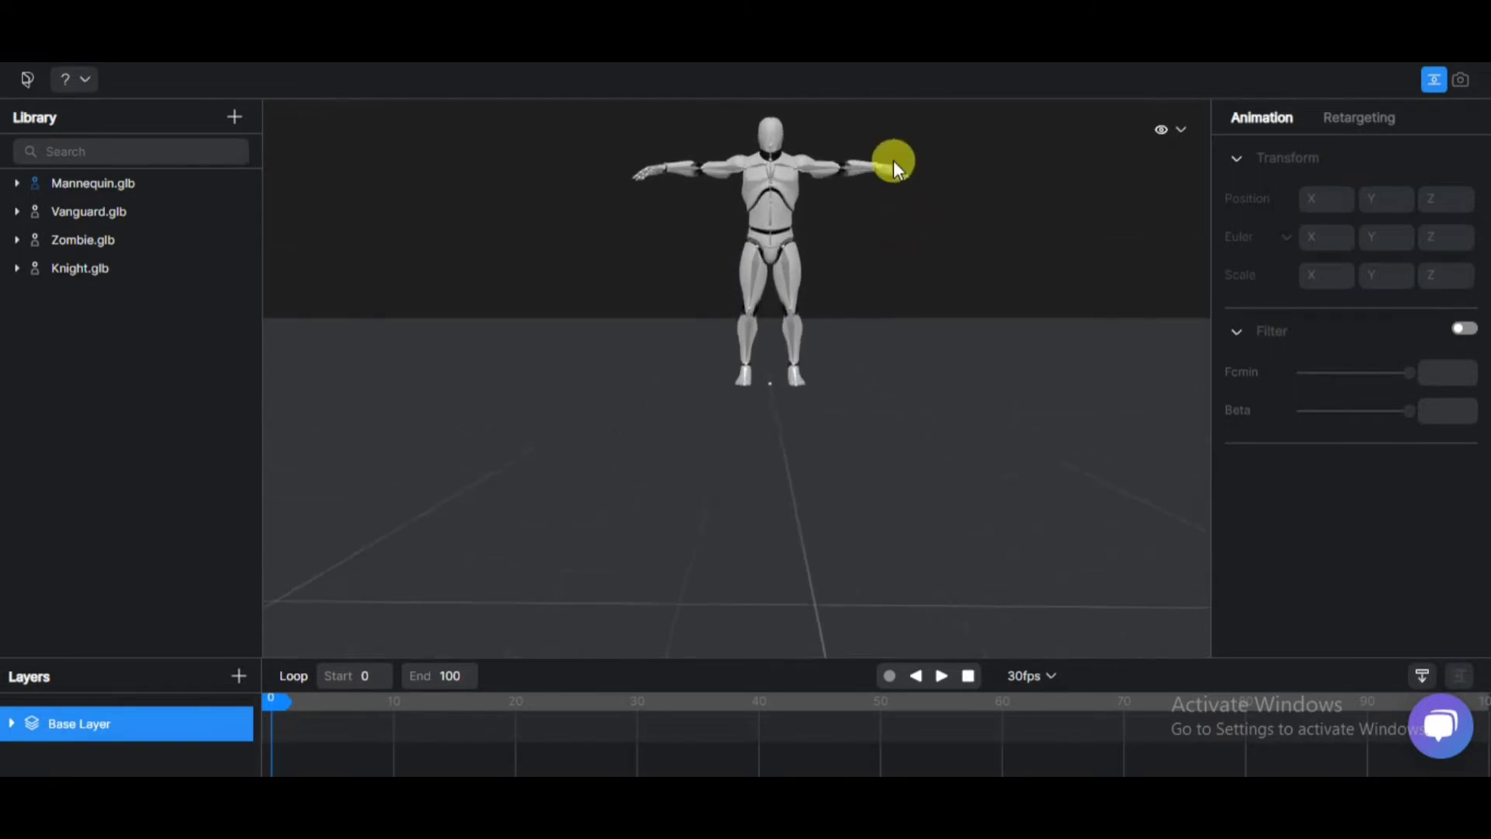
pyautogui.keyDown('alt'); pyautogui.moveTo(907, 324); pyautogui.dragTo(866, 427); pyautogui.keyUp('alt')
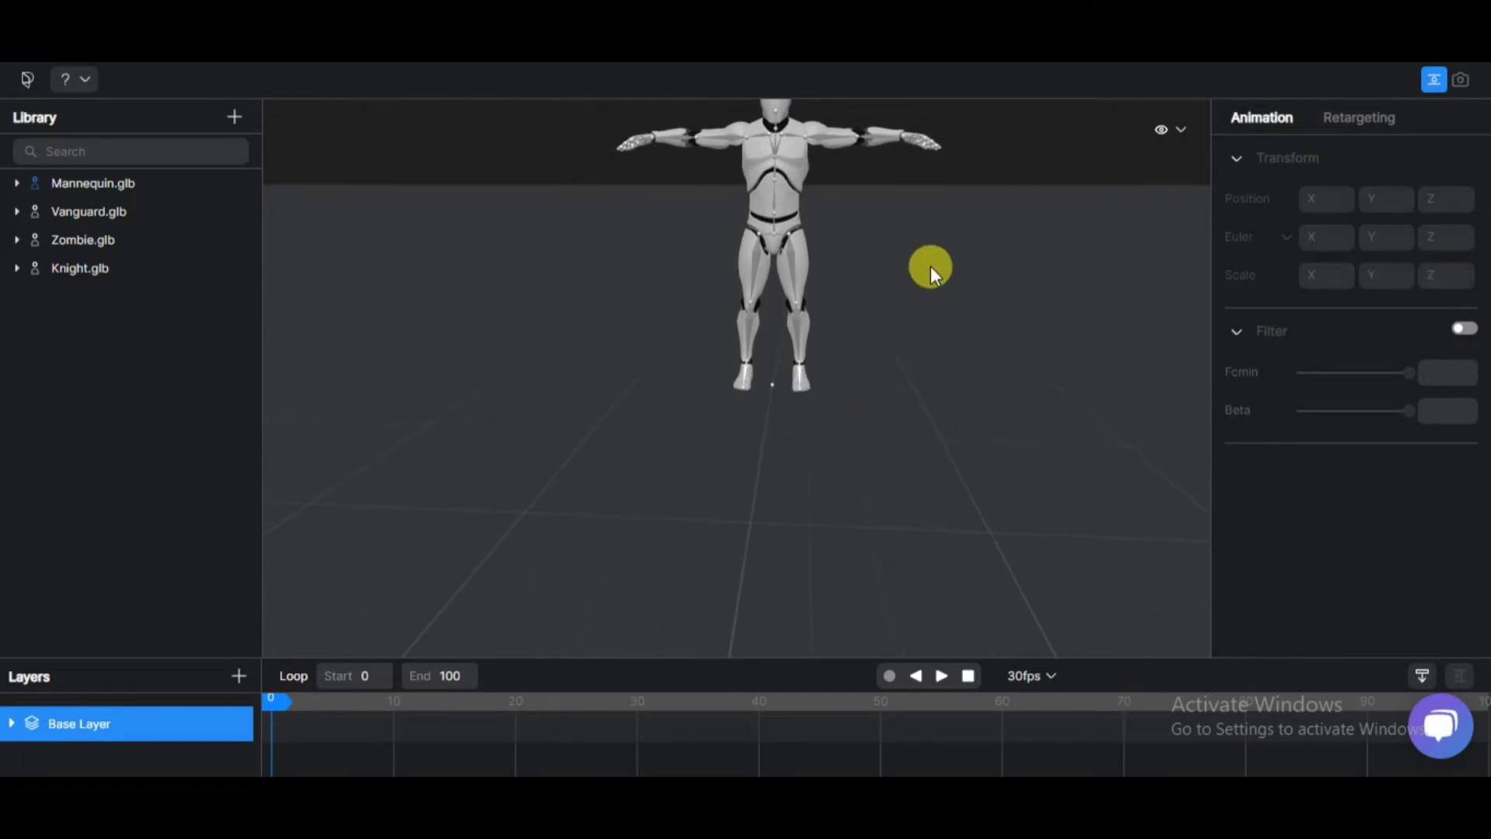
pyautogui.scroll(-1, 930, 266)
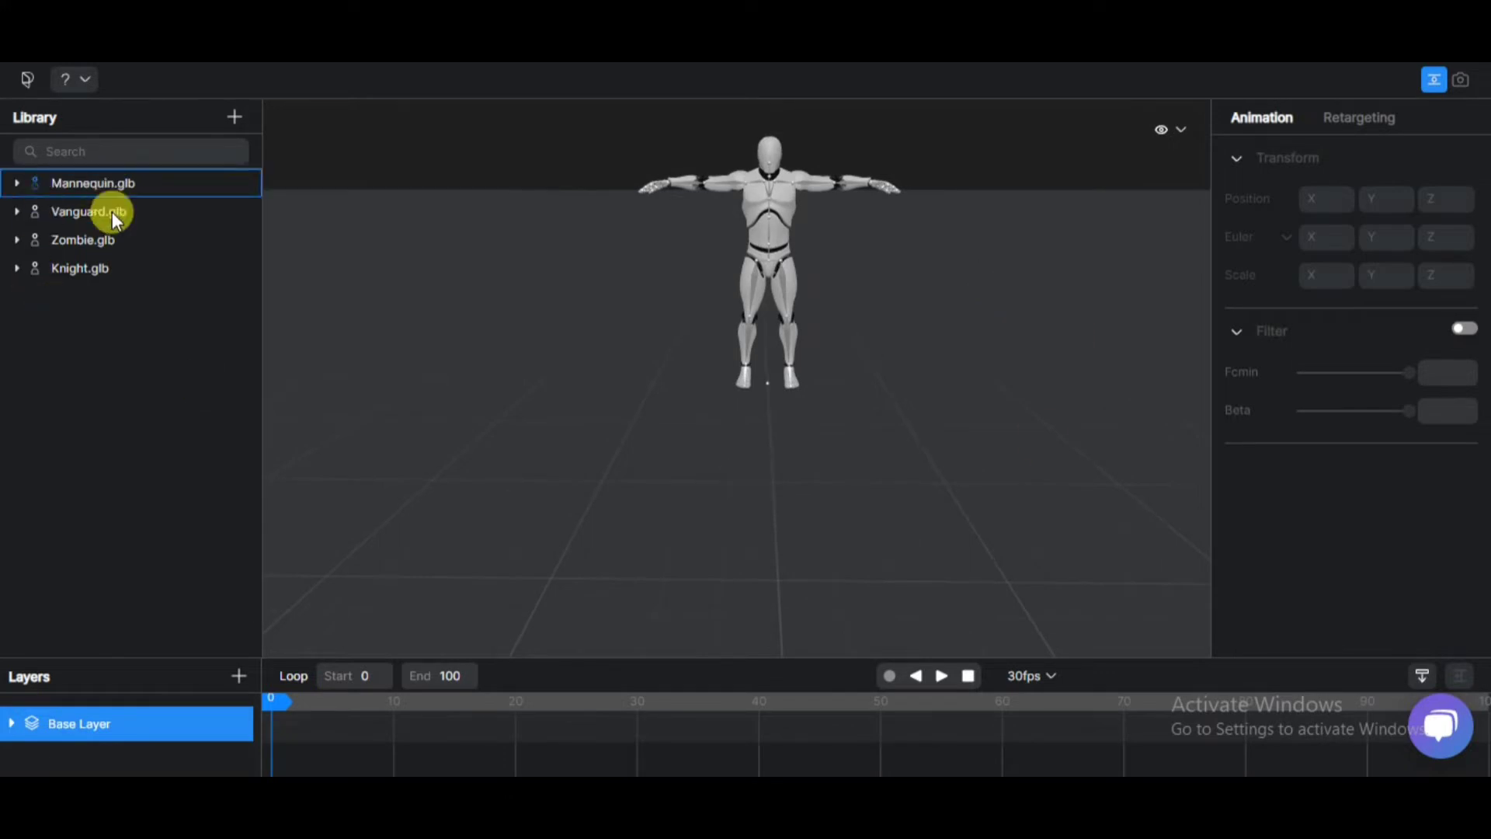
pyautogui.moveTo(112, 211); pyautogui.dragTo(719, 262)
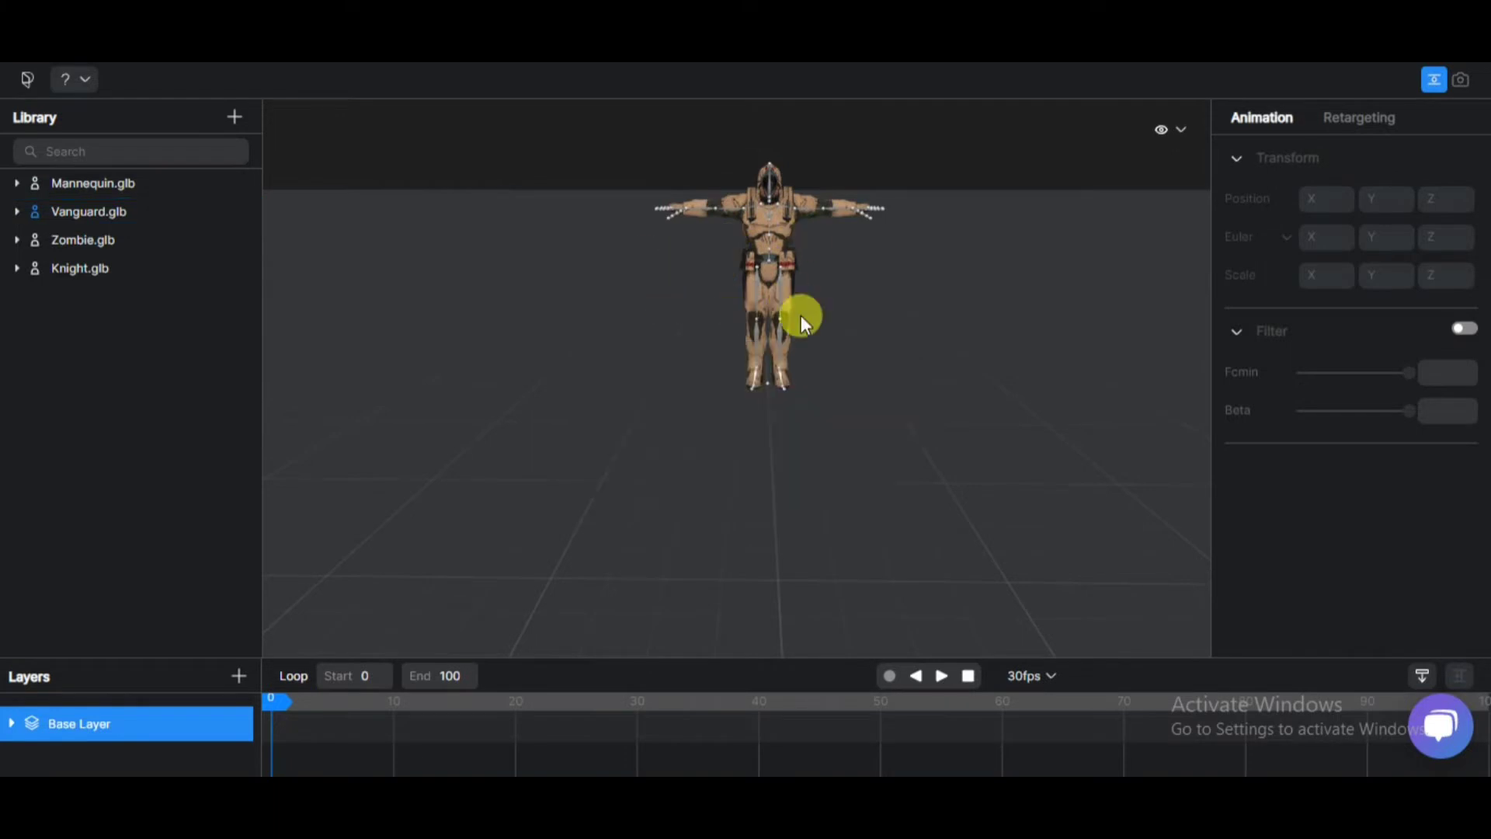
pyautogui.moveTo(68, 231); pyautogui.dragTo(746, 290)
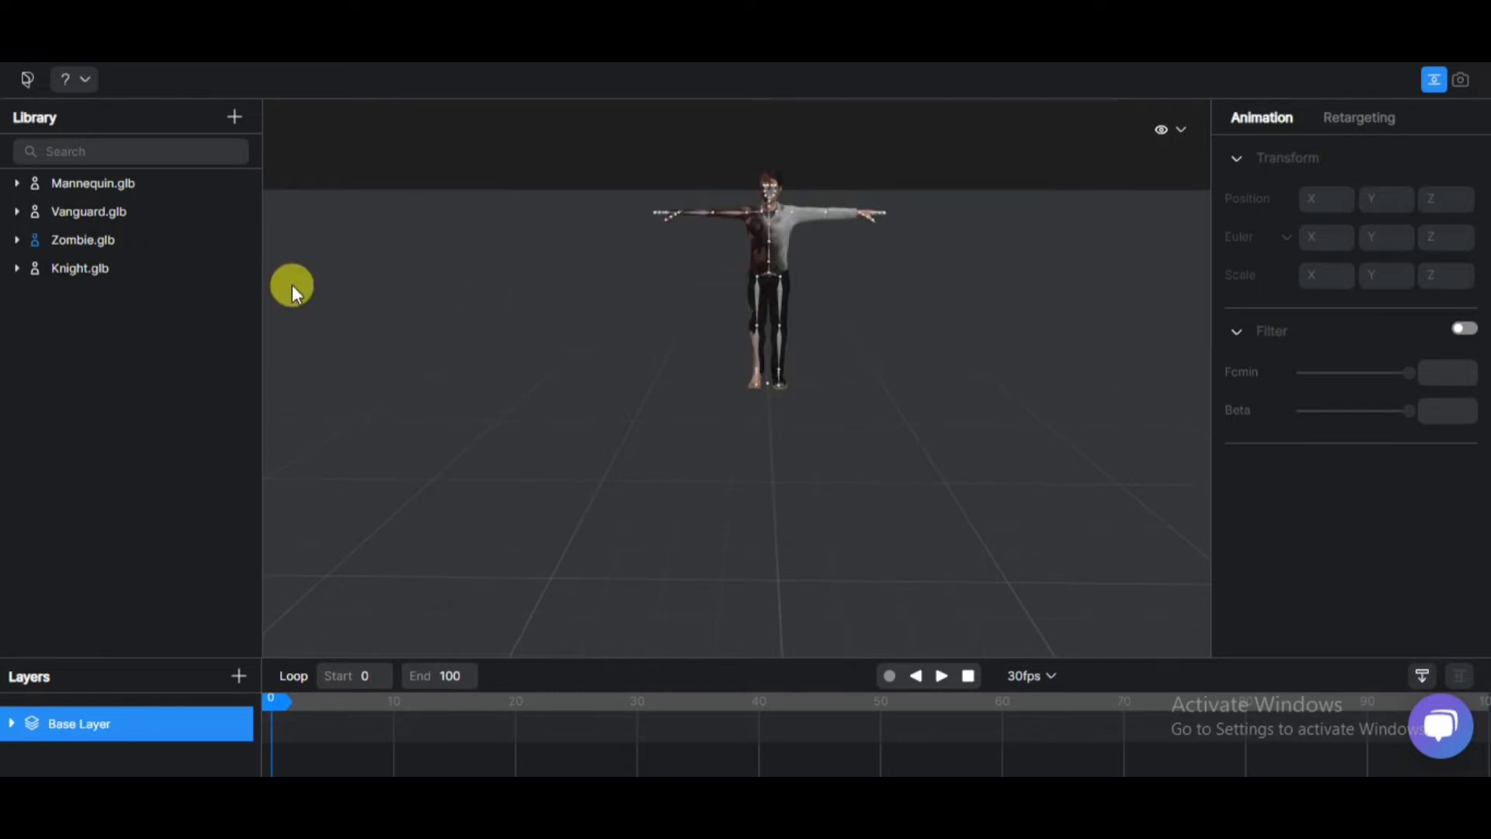
pyautogui.moveTo(79, 267); pyautogui.dragTo(759, 305)
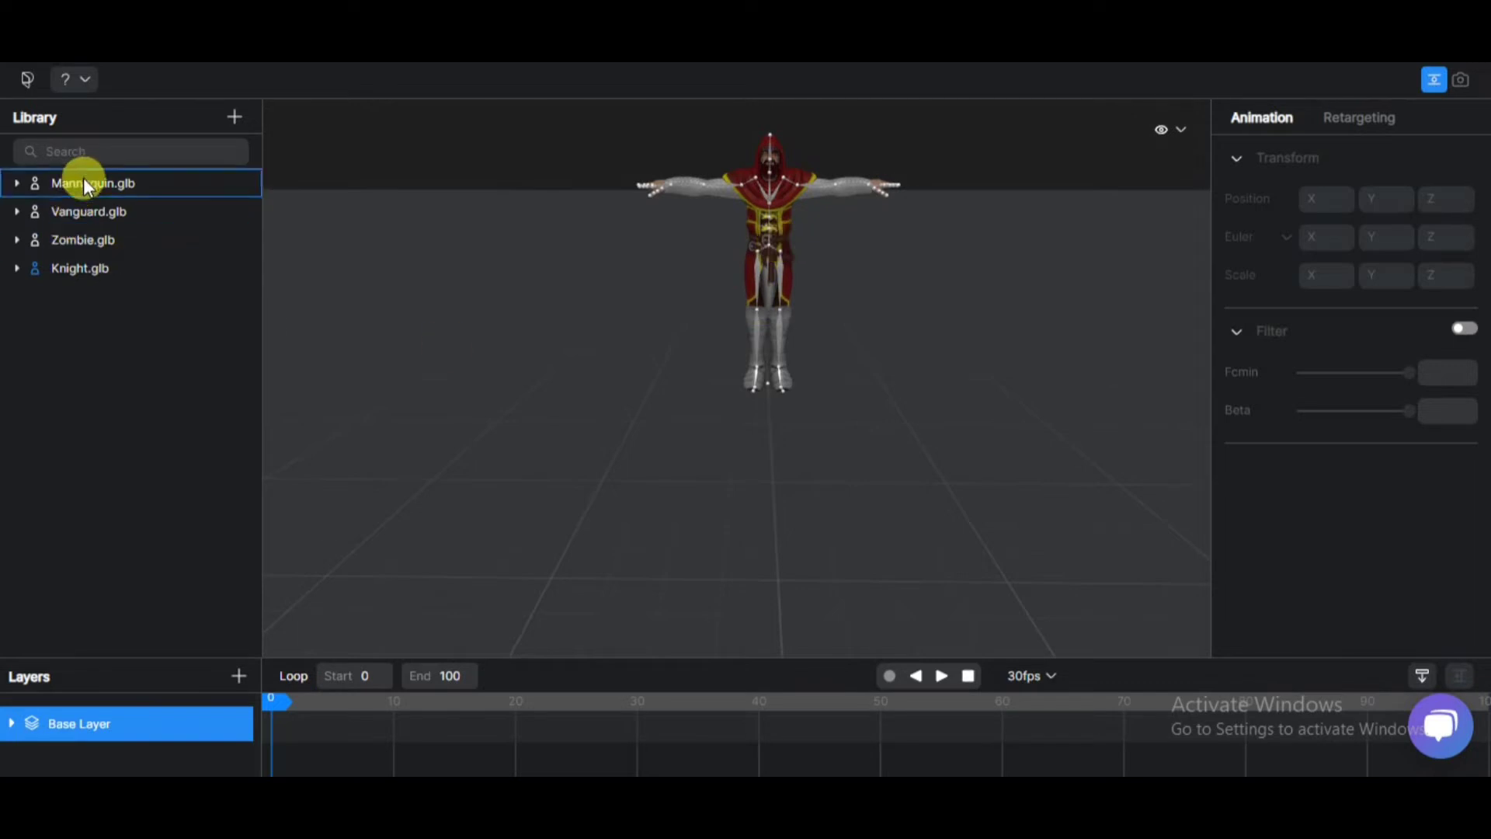
pyautogui.moveTo(83, 178); pyautogui.dragTo(744, 262)
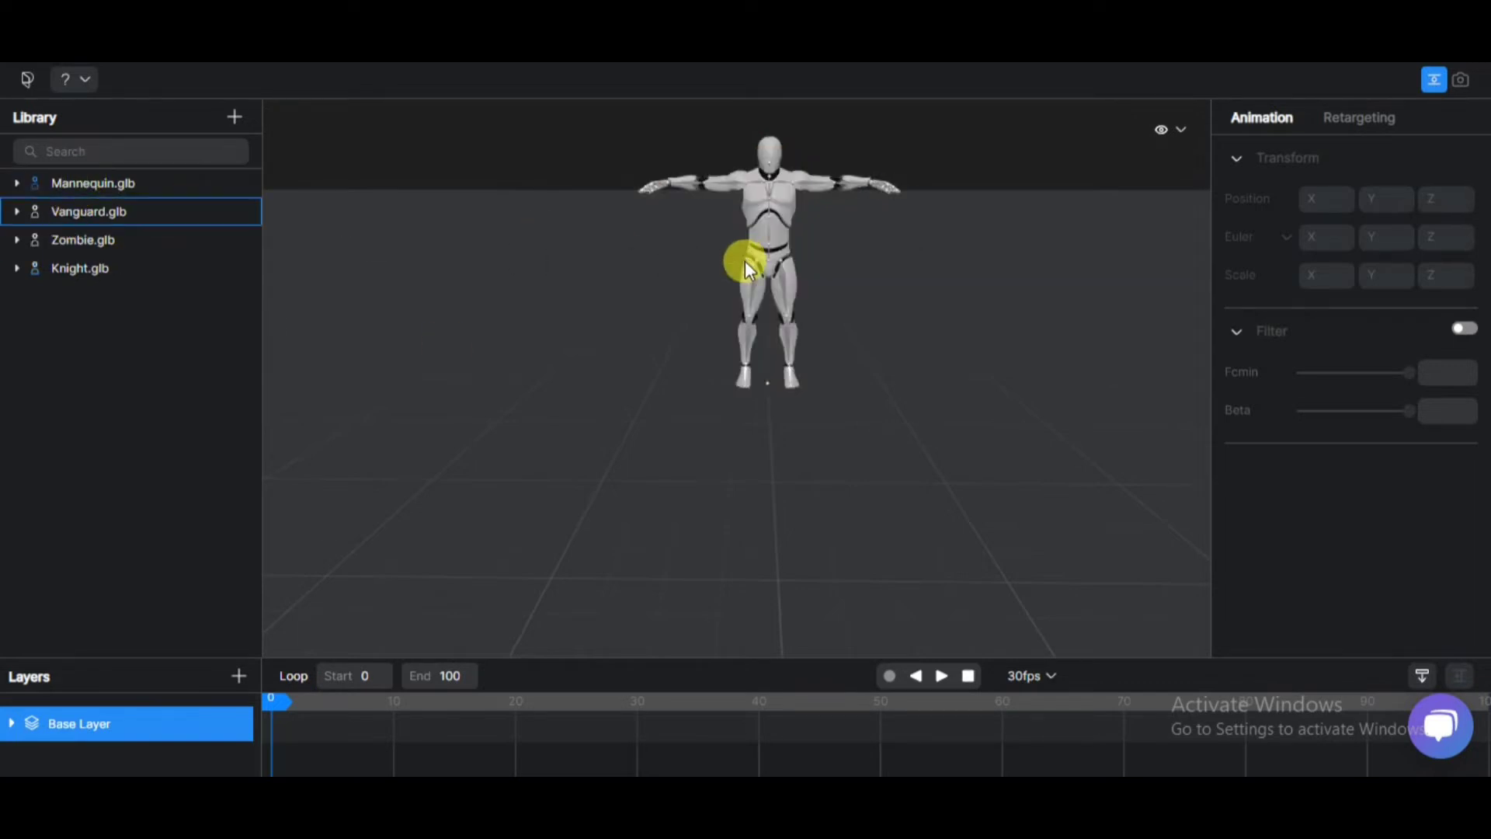
# Import the Pexels Videos 2795742 file into the Library and confirm extraction in video mode
pyautogui.click(233, 114)
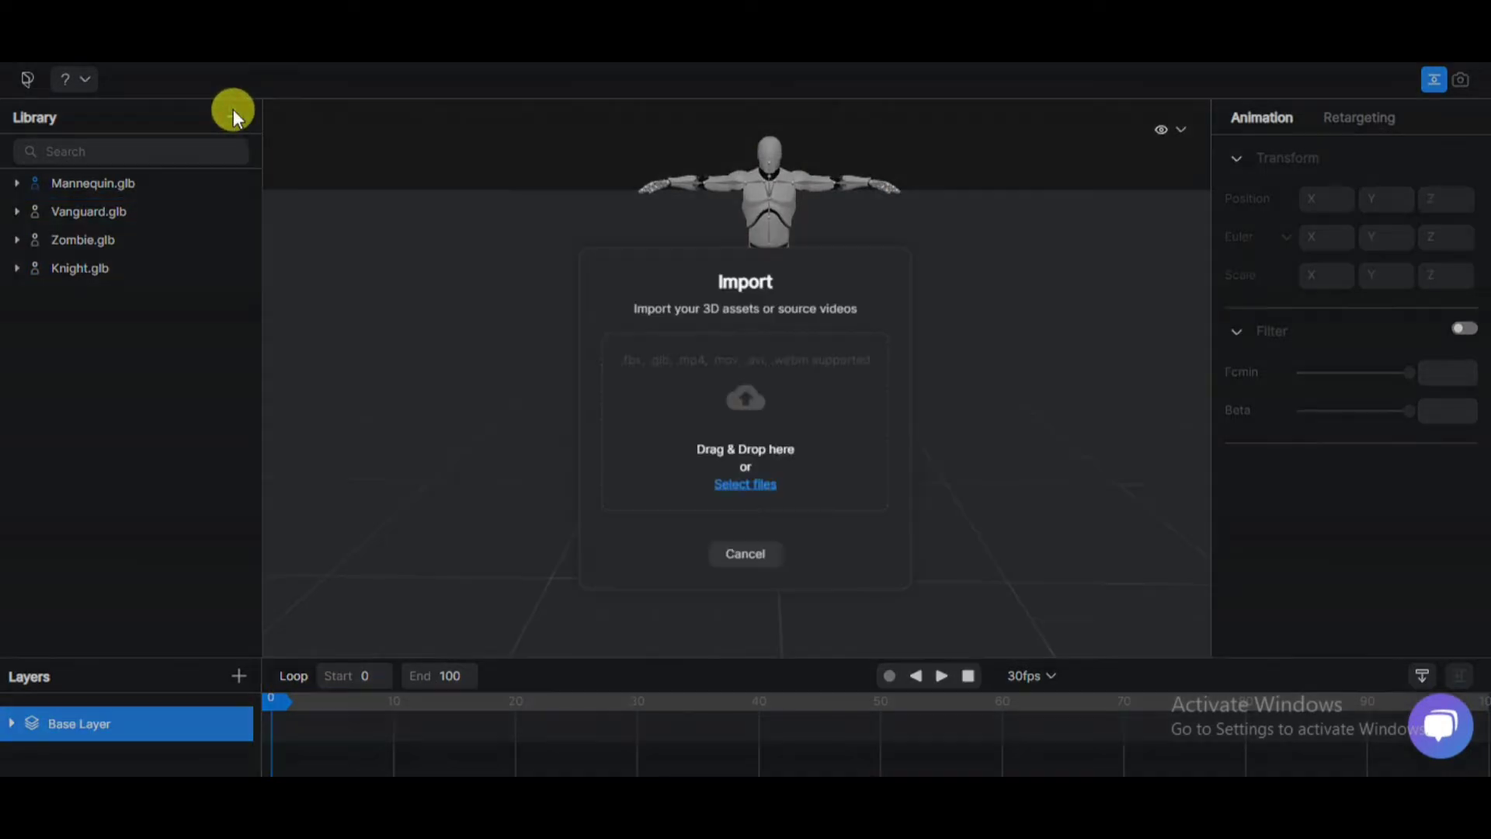
pyautogui.click(748, 483)
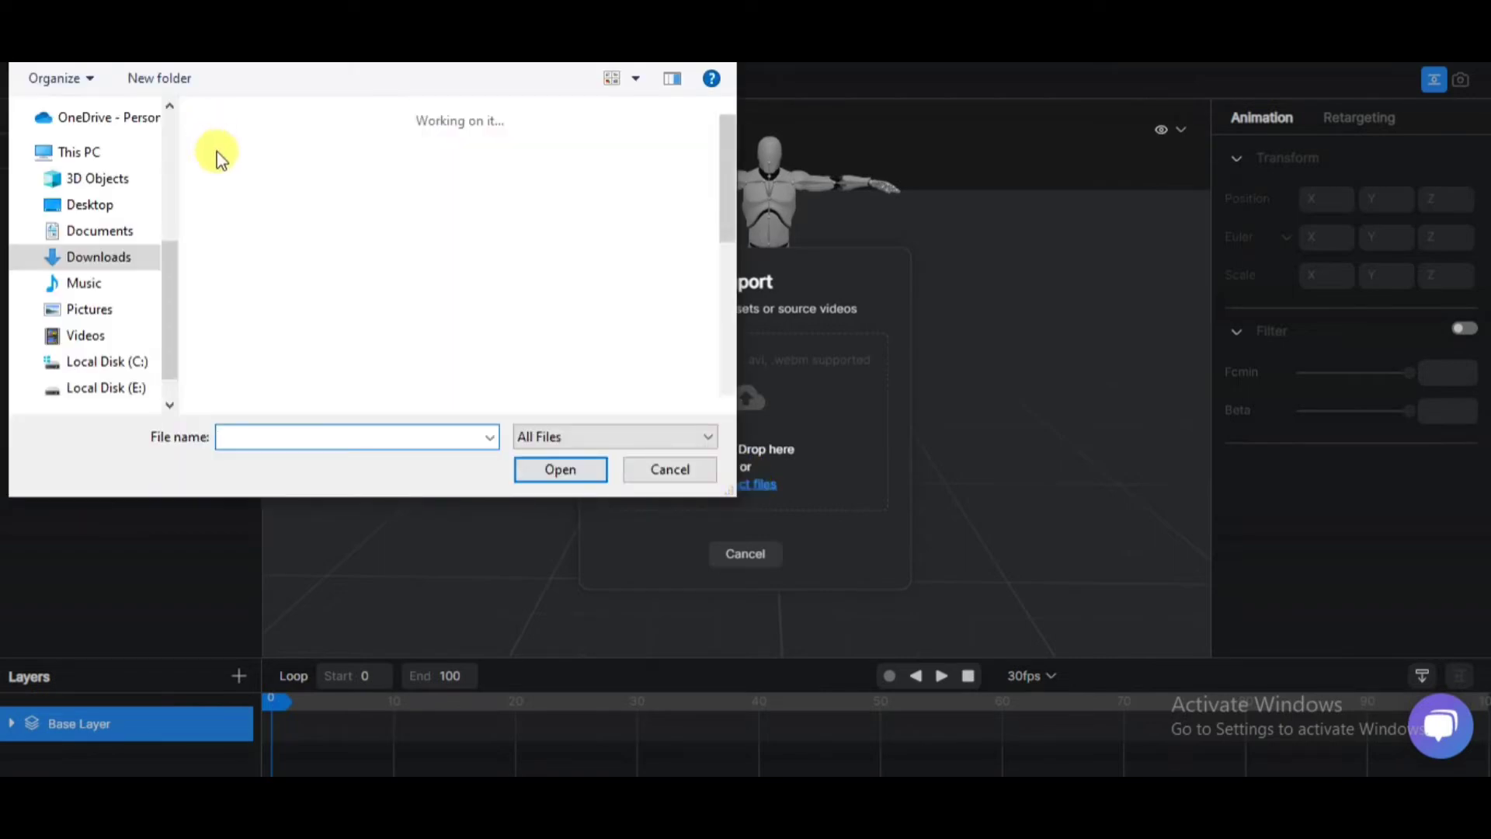
pyautogui.click(222, 151)
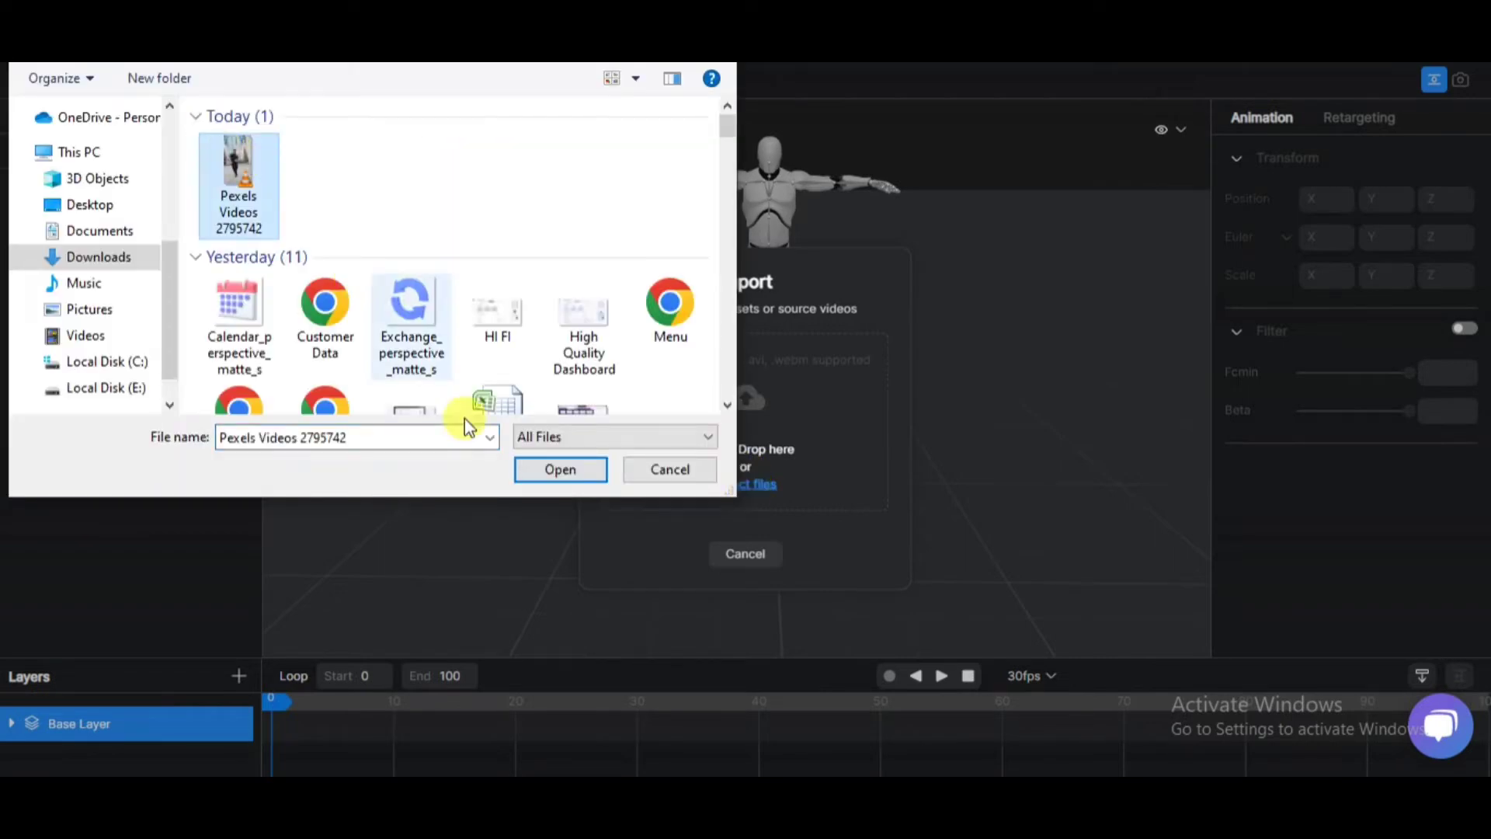
pyautogui.click(544, 469)
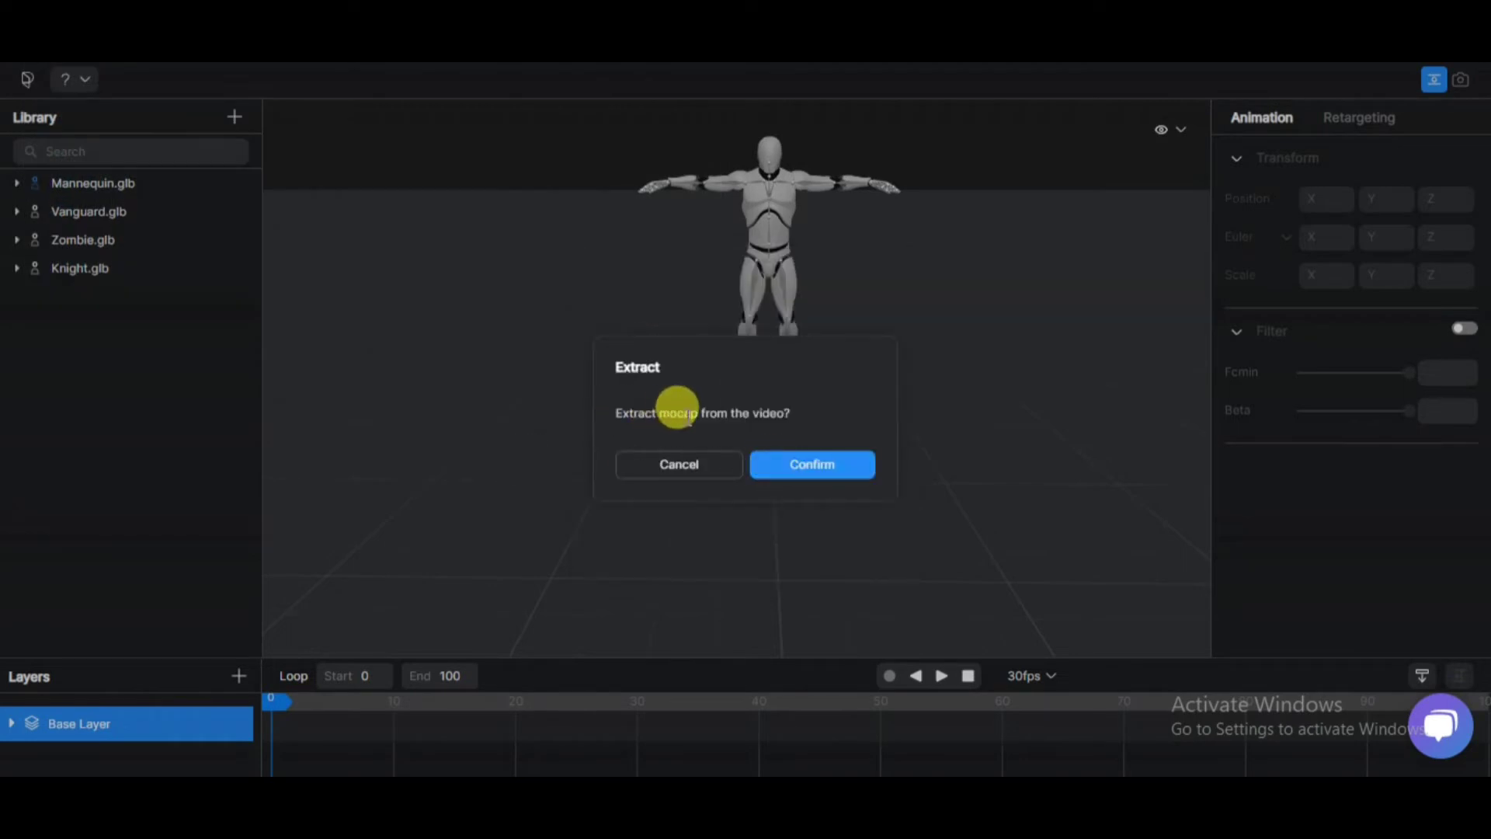
pyautogui.click(801, 468)
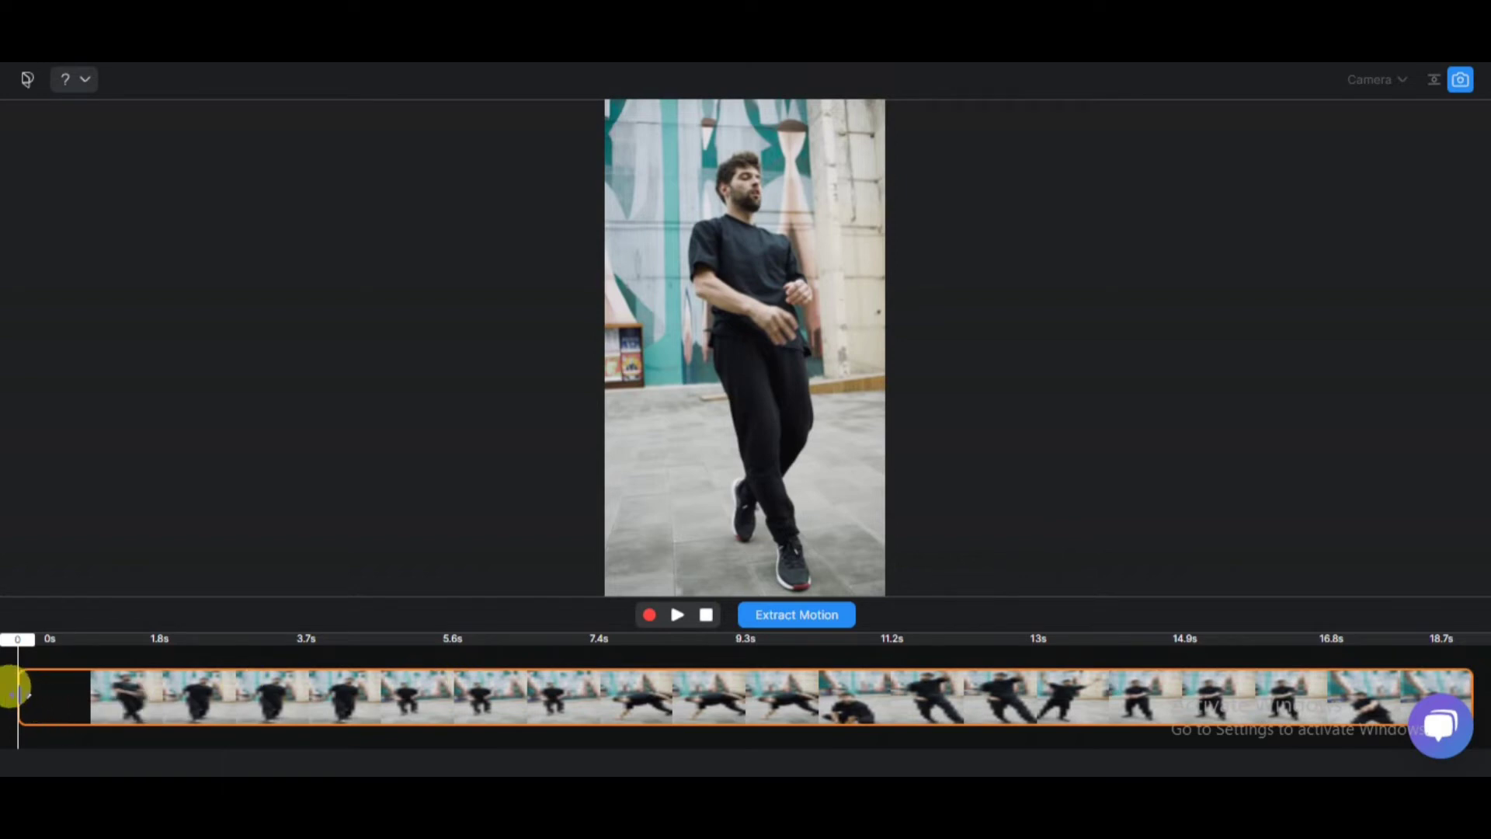
# Trim the black lead-in off the clip's start and end the range near 10 s
pyautogui.moveTo(22, 692); pyautogui.dragTo(133, 693)
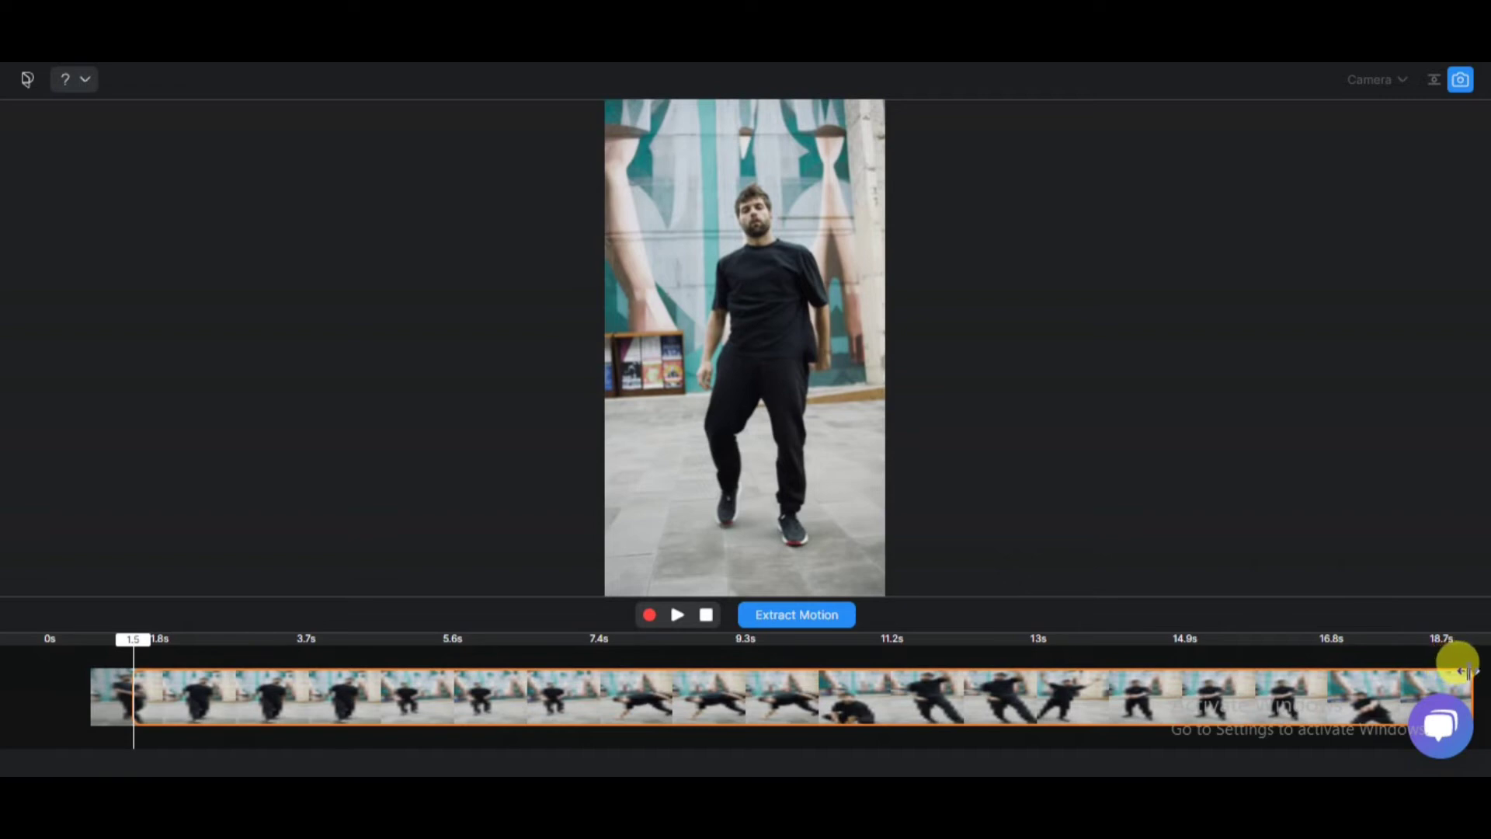
pyautogui.moveTo(1464, 673); pyautogui.dragTo(784, 676)
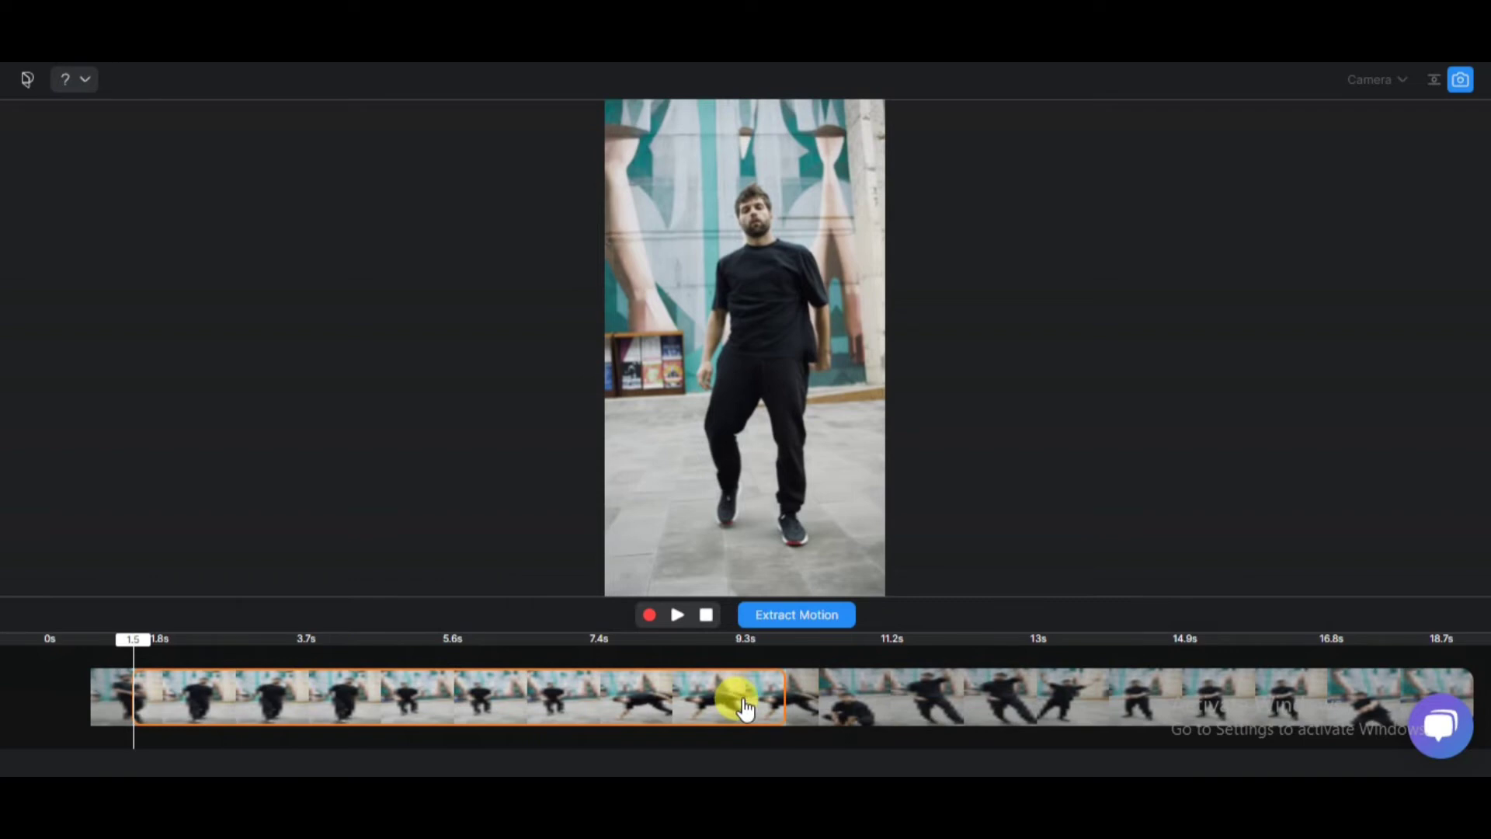
# Extract motion from the trimmed clip as a mocap named CoolDance
pyautogui.click(788, 618)
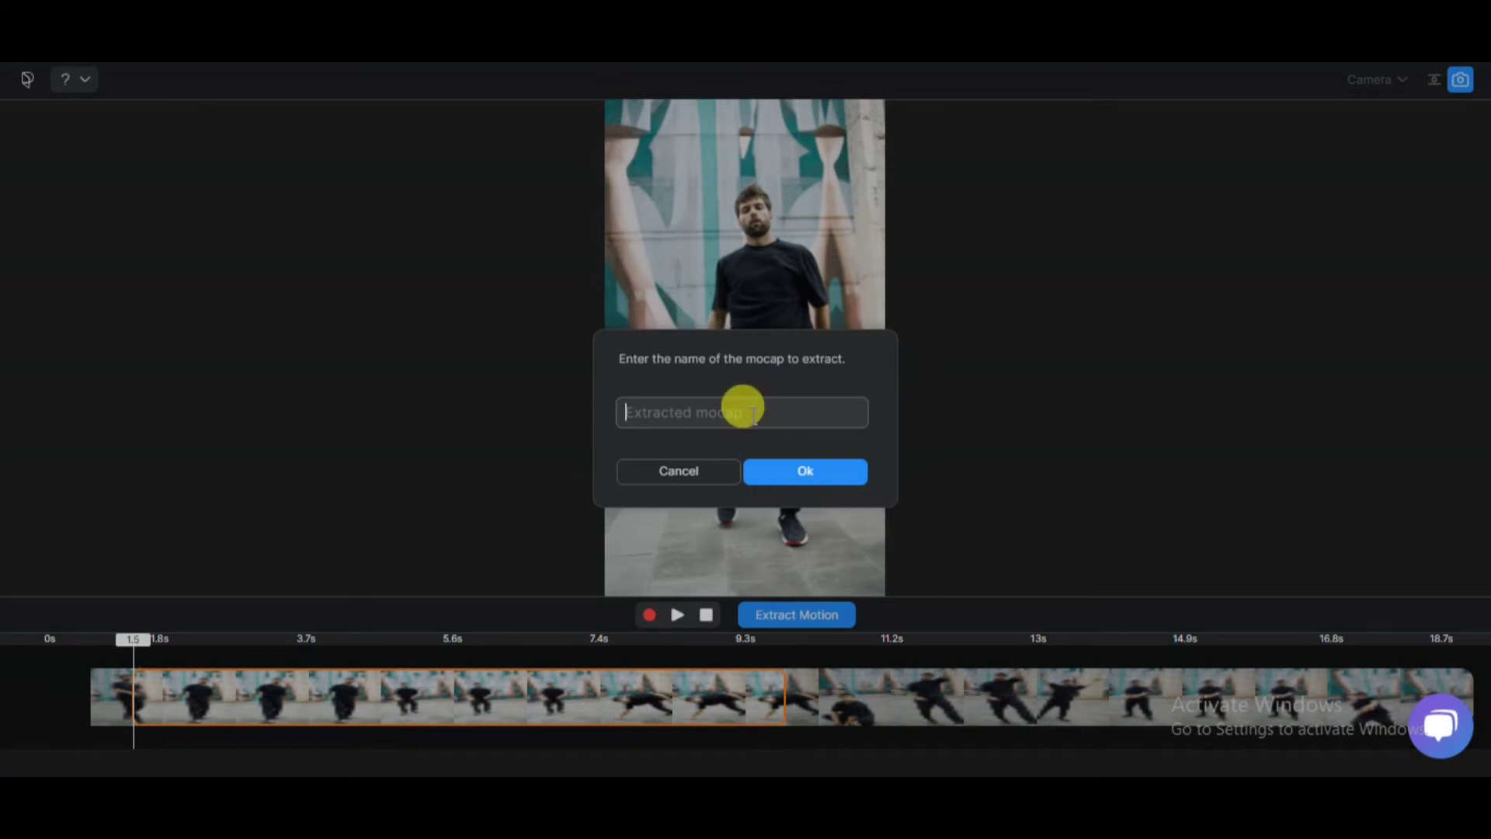
pyautogui.write('CoolDance')
pyautogui.click(765, 475)
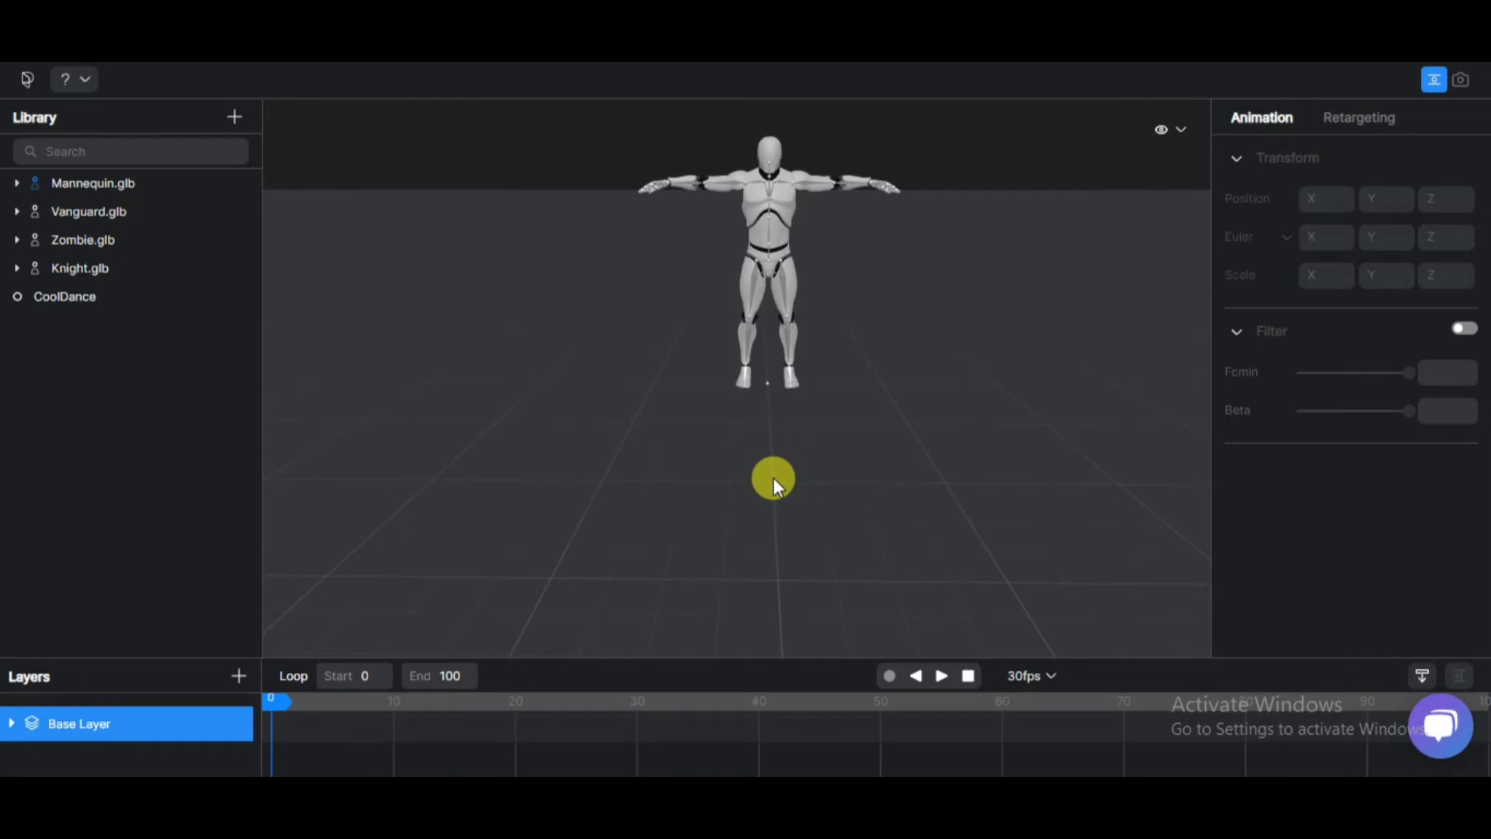
# Drag CoolDance onto Mannequin.glb and play the resulting dance
pyautogui.click(57, 301)
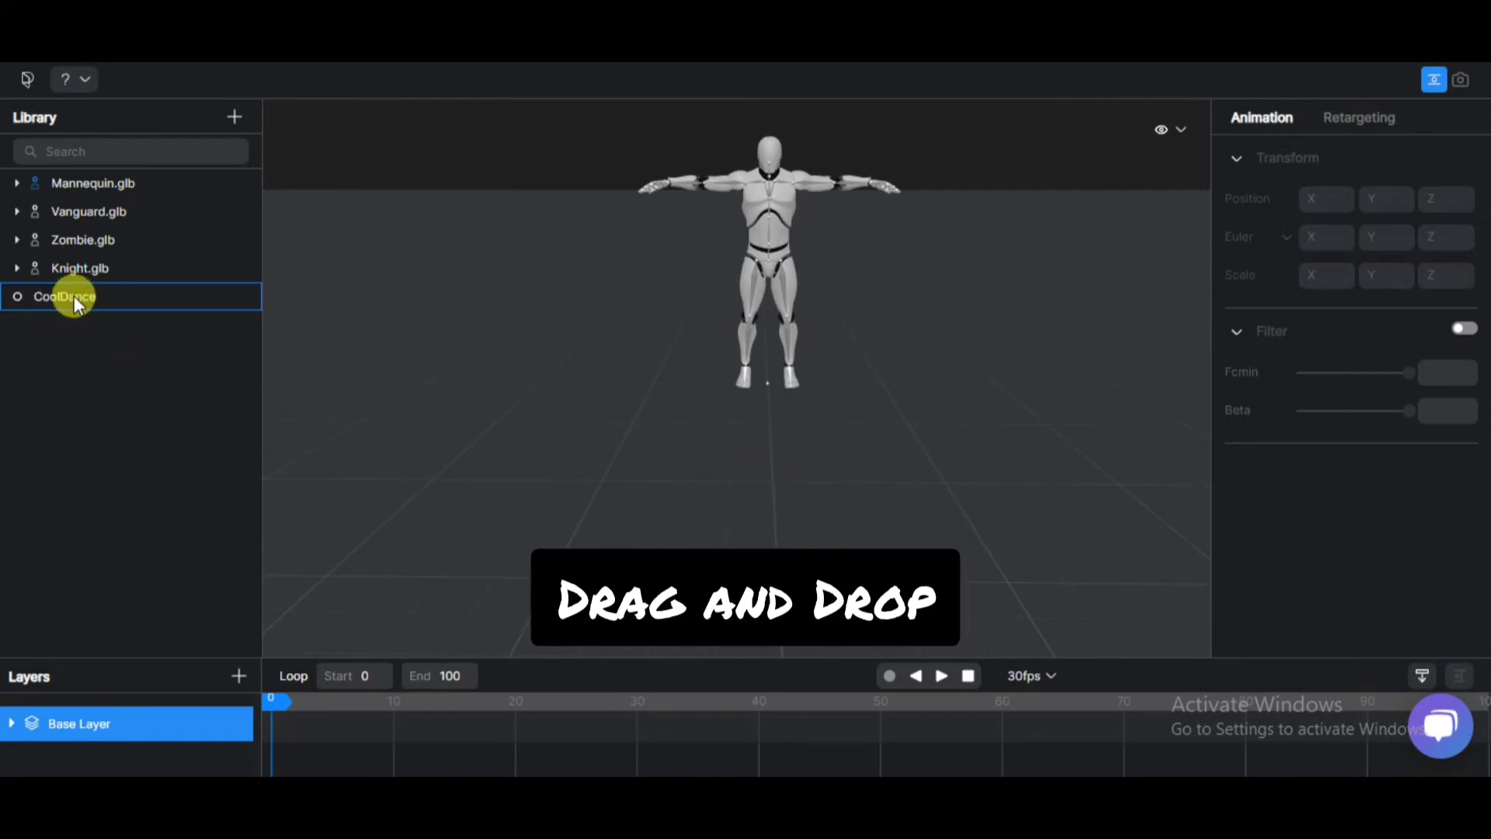
pyautogui.moveTo(72, 295); pyautogui.dragTo(77, 180)
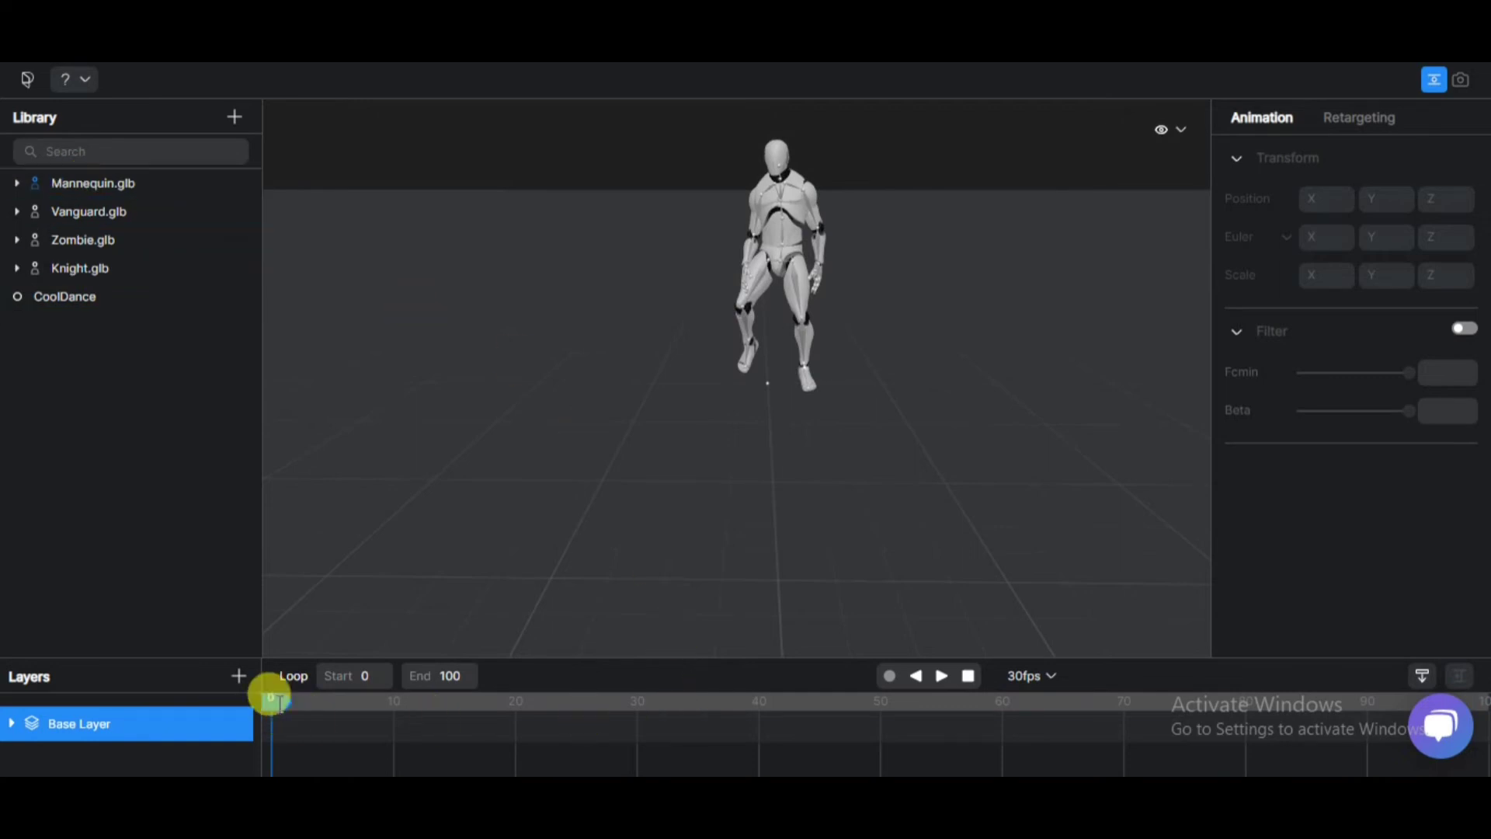
pyautogui.click(942, 677)
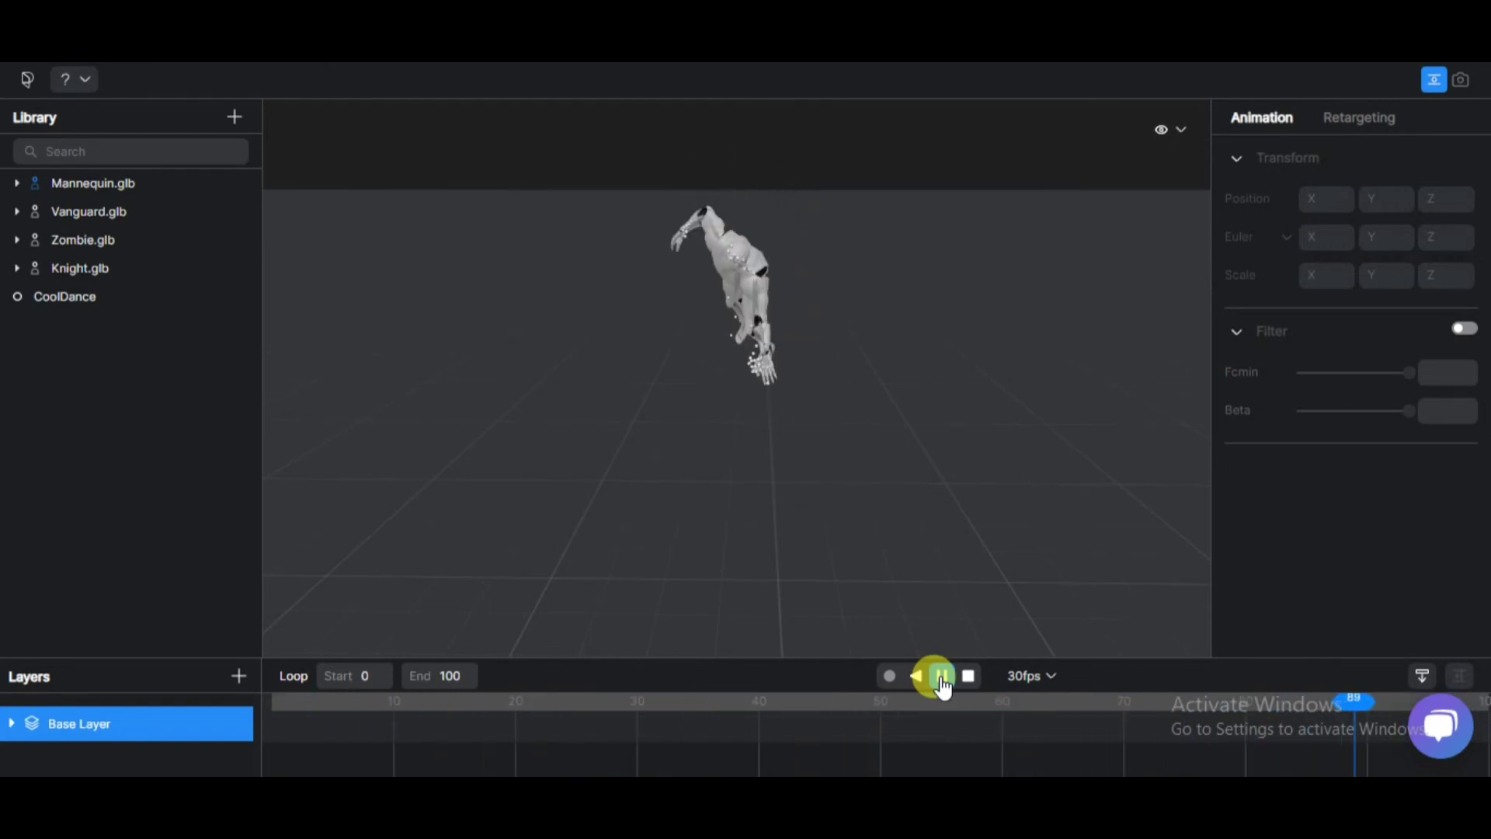
# Change the animation end frame from 100 to 1000, then replay and pause the dance
pyautogui.click(941, 676)
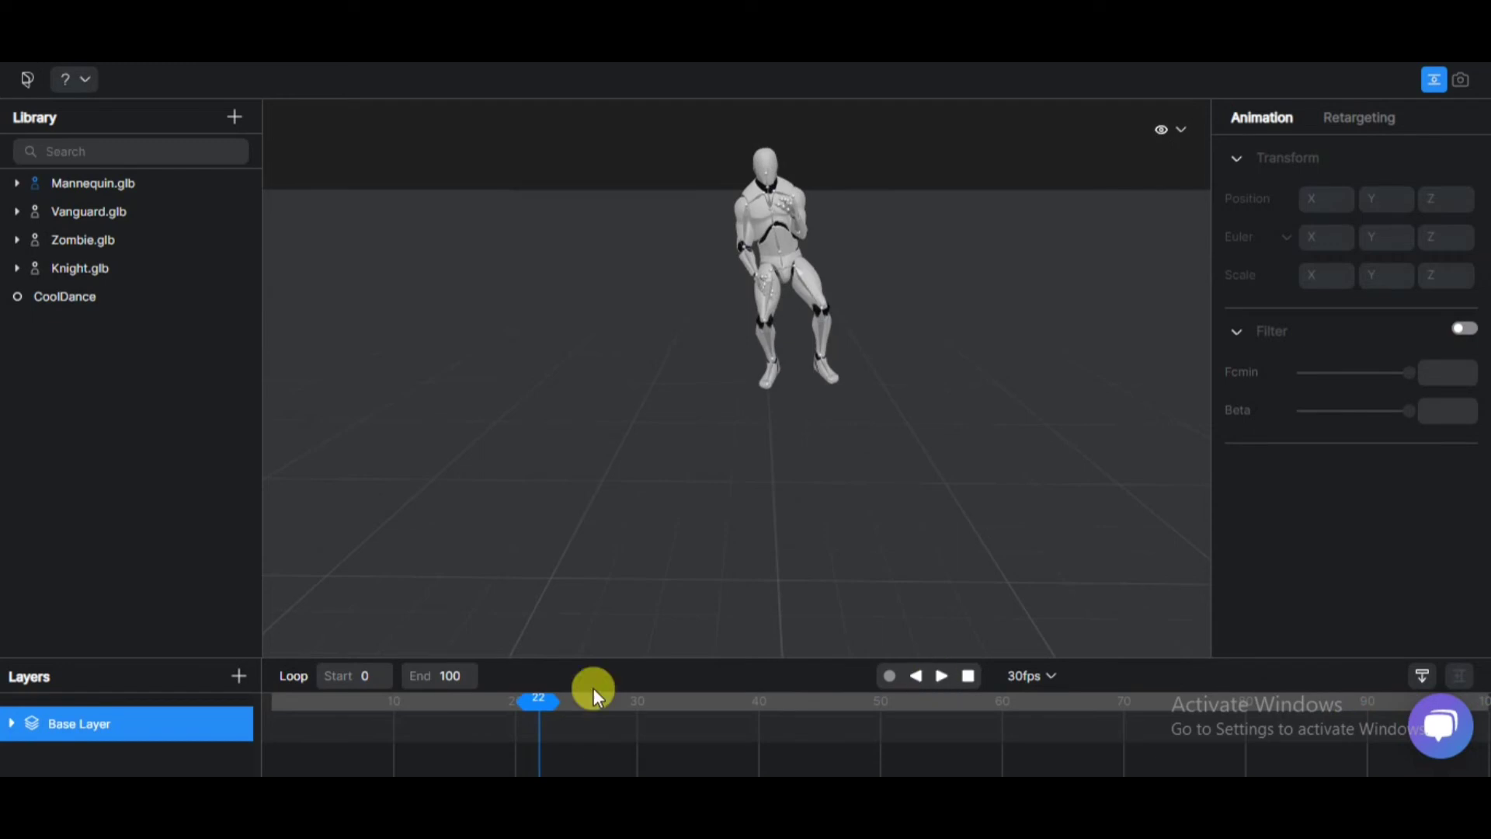
pyautogui.click(456, 673)
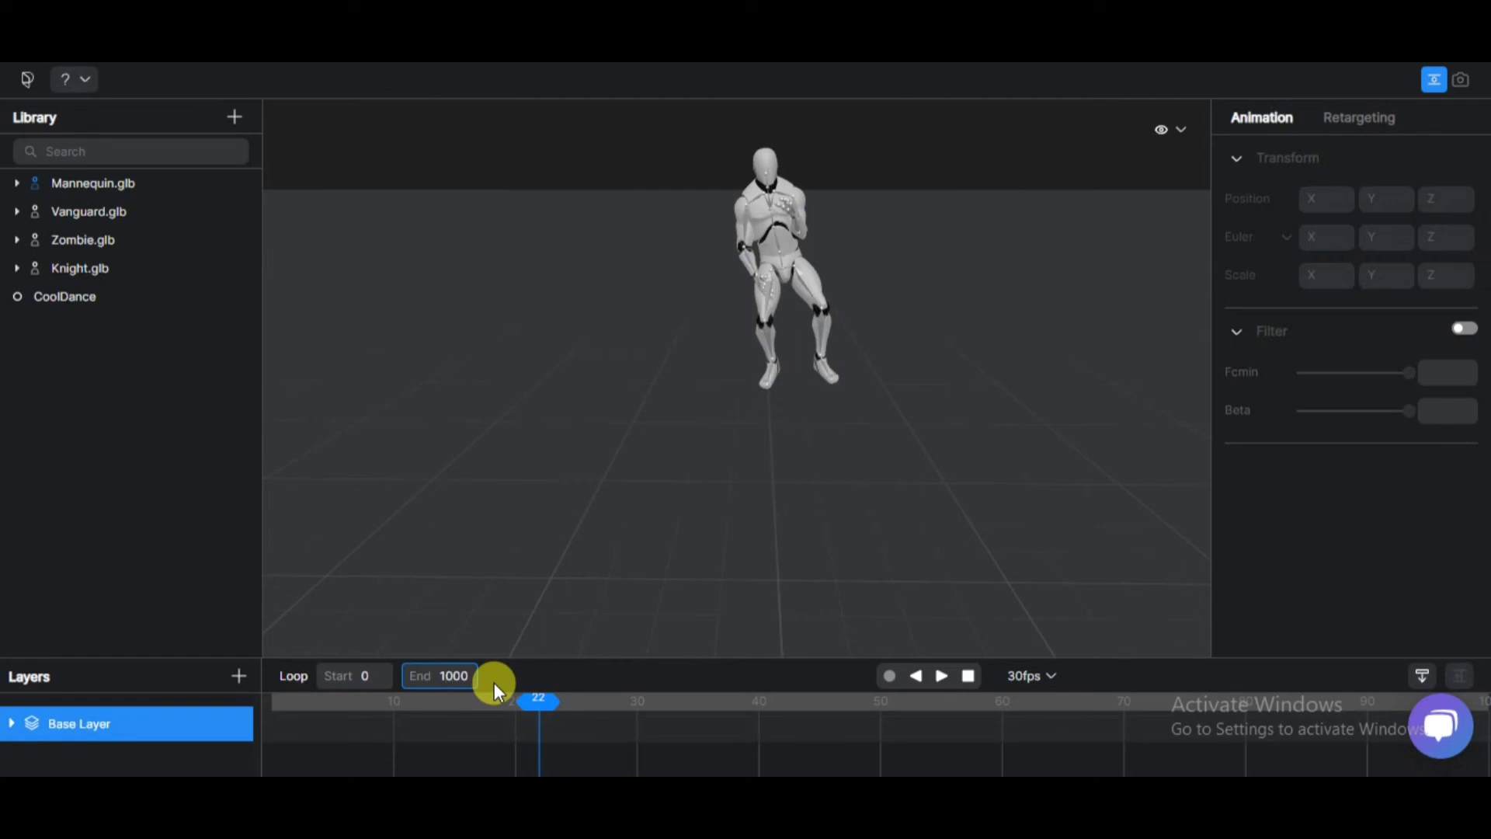
pyautogui.press('Return')
pyautogui.click(940, 681)
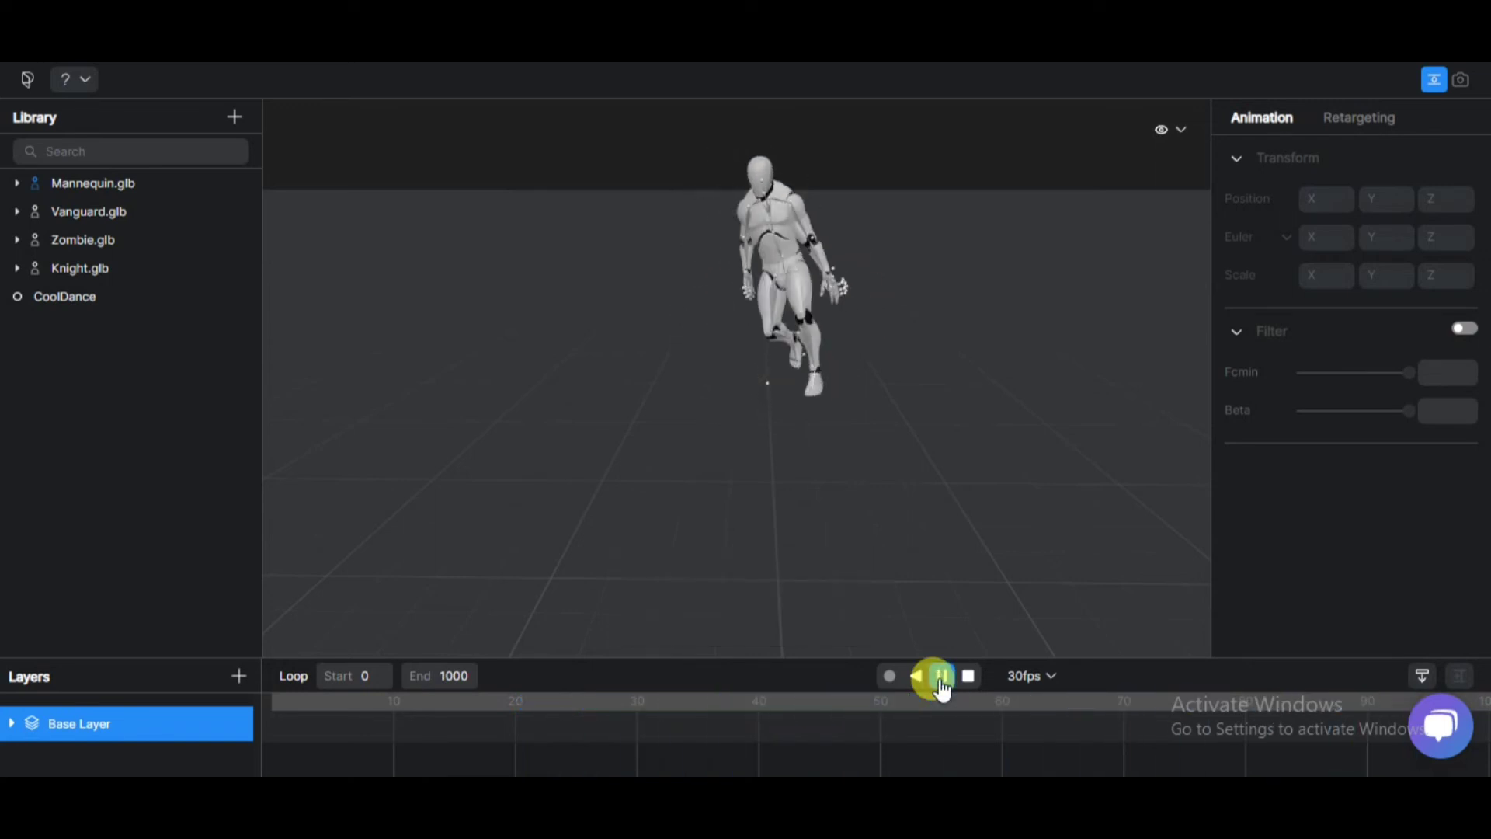
pyautogui.click(940, 680)
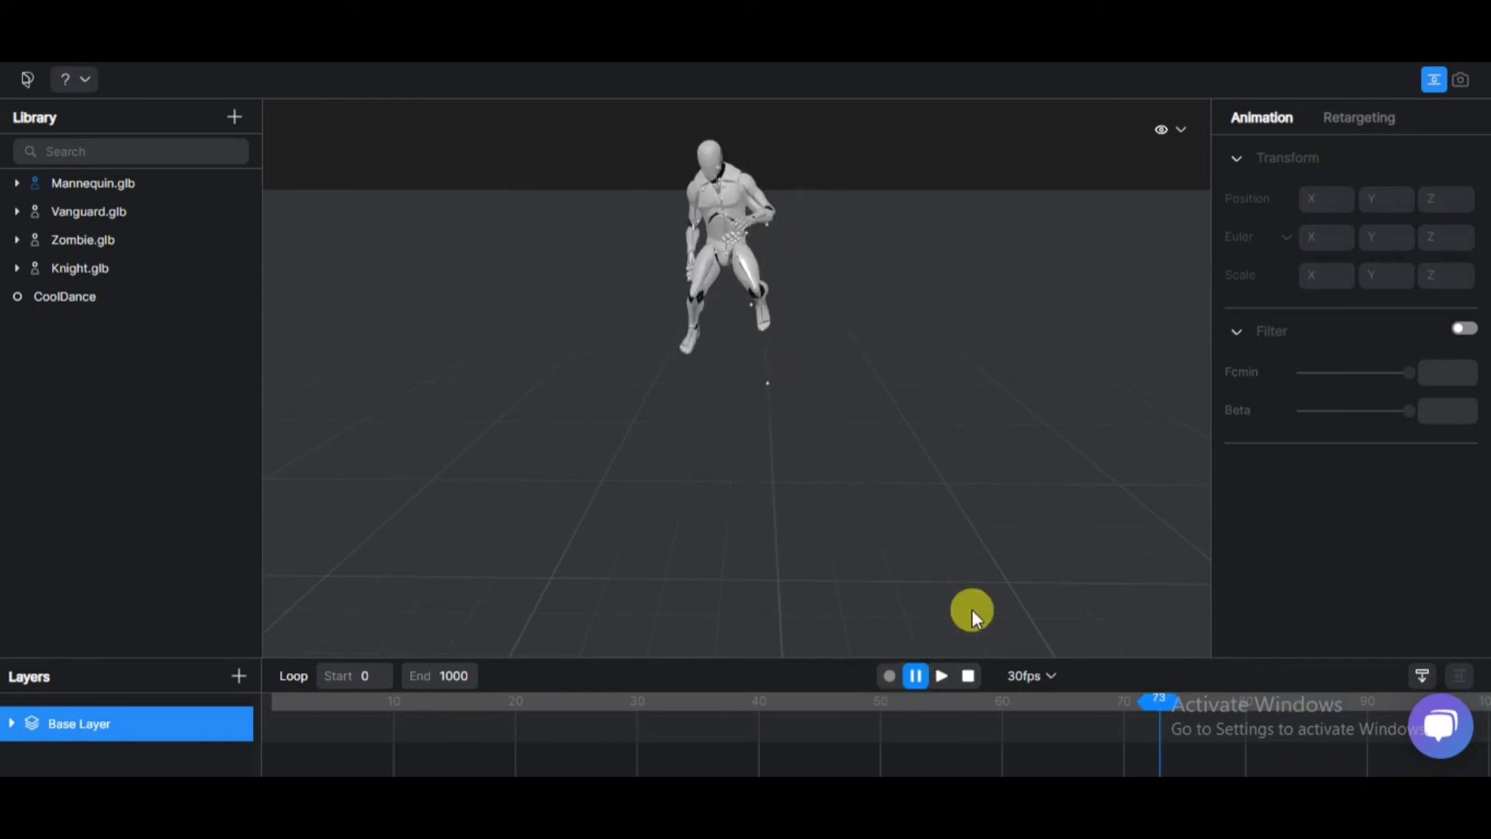
# Load Knight.glb into the scene, apply CoolDance to it, and play then stop it
pyautogui.click(917, 677)
pyautogui.click(112, 299)
pyautogui.moveTo(80, 268); pyautogui.dragTo(752, 314)
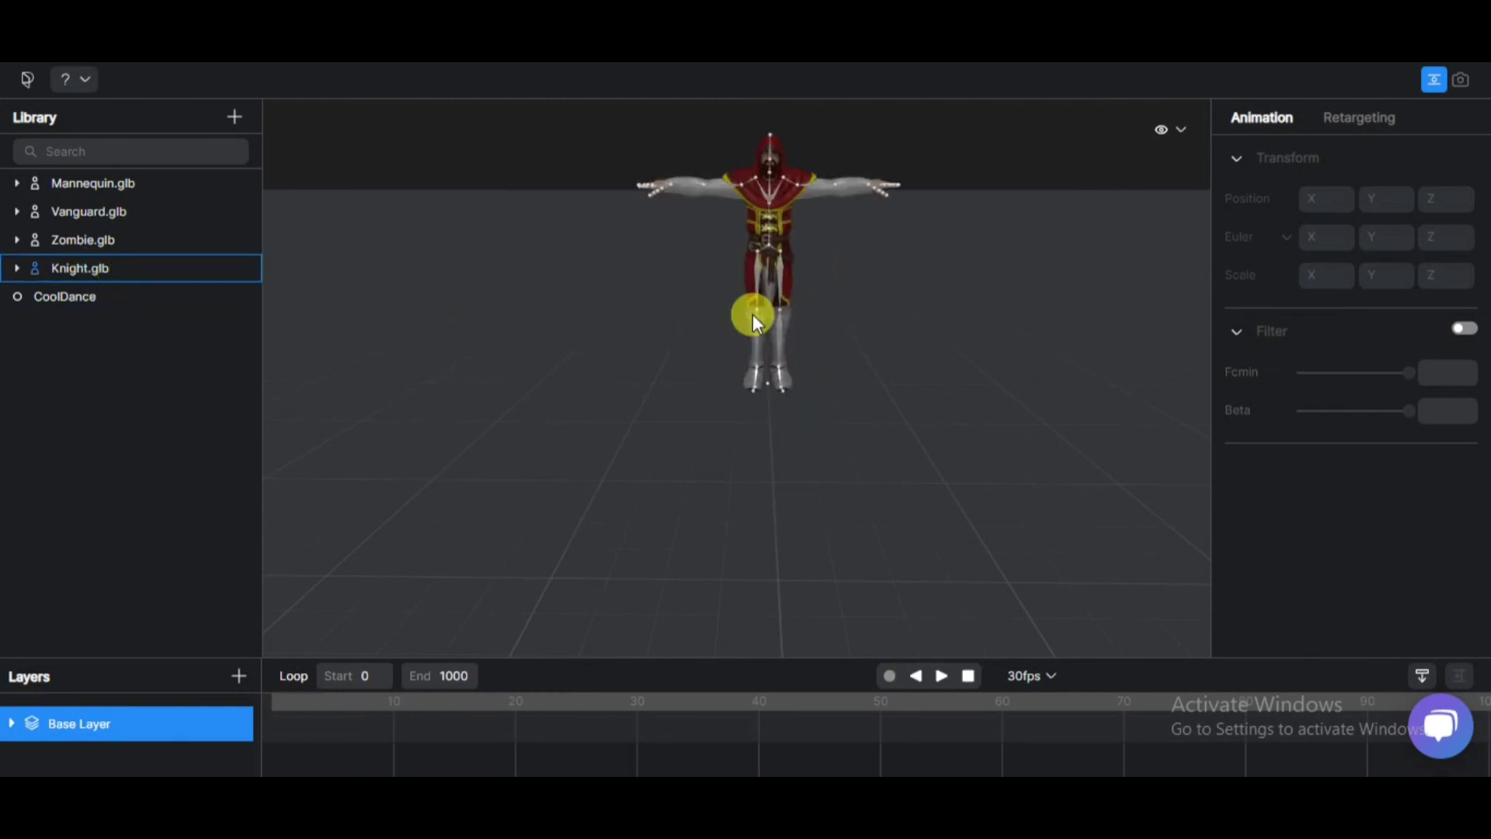
pyautogui.moveTo(63, 305); pyautogui.dragTo(69, 276)
pyautogui.click(941, 677)
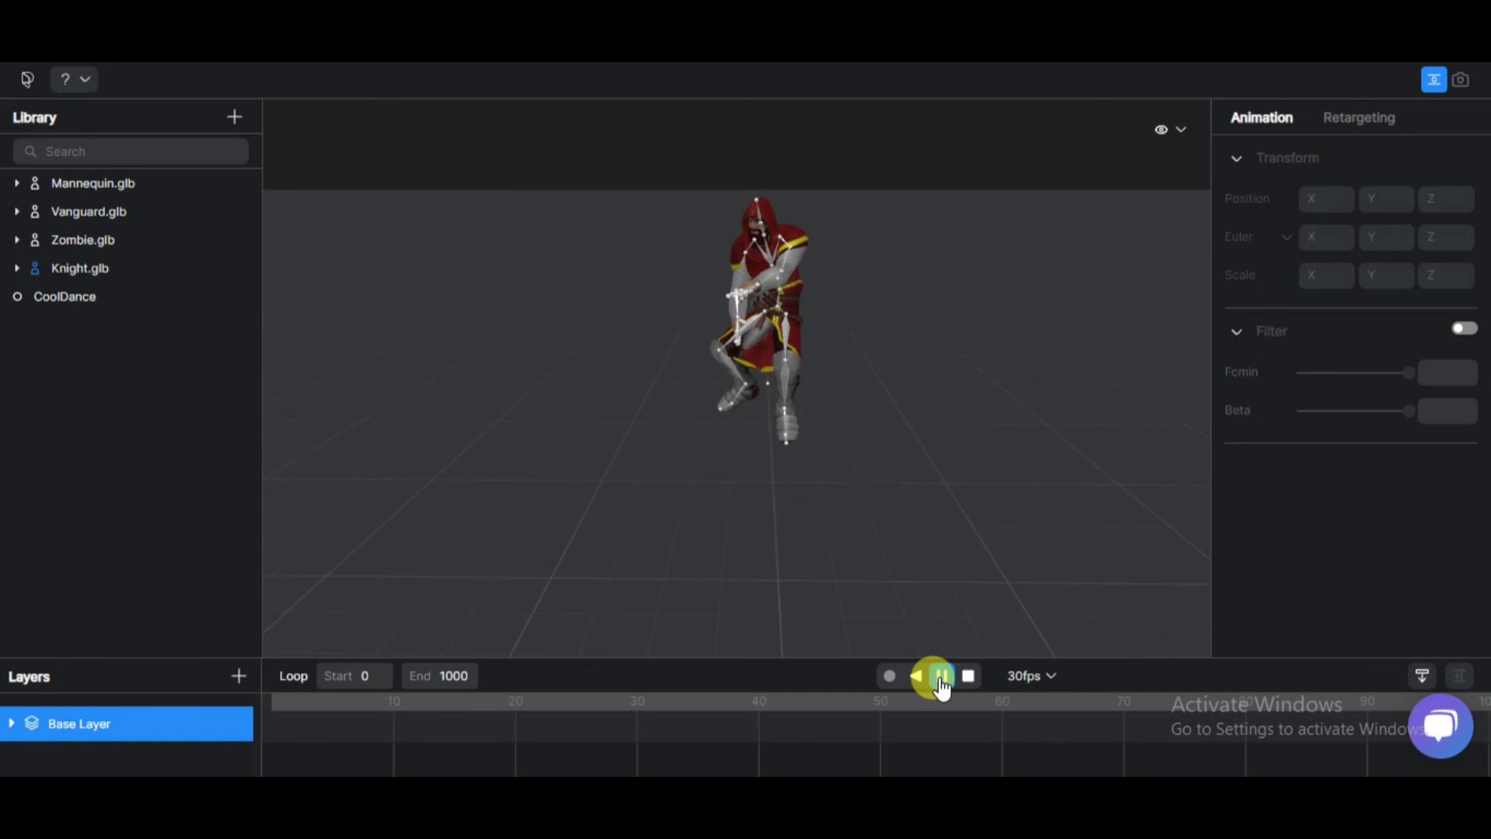
pyautogui.click(925, 681)
pyautogui.click(78, 268)
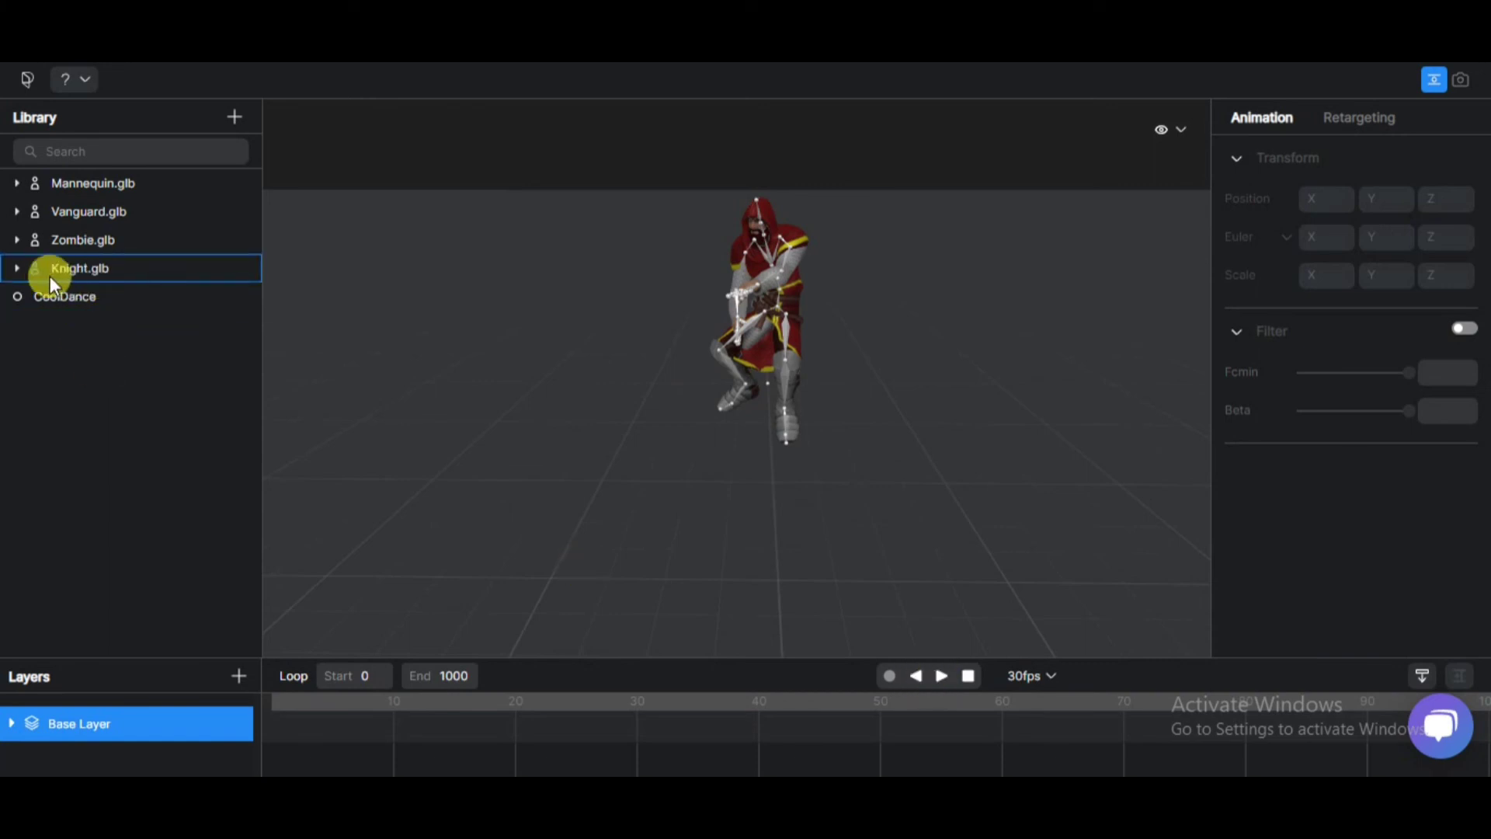
# Export Knight.glb's CoolDance motion in fbx format, then drag Mannequin.glb back into the scene
pyautogui.rightClick(138, 269)
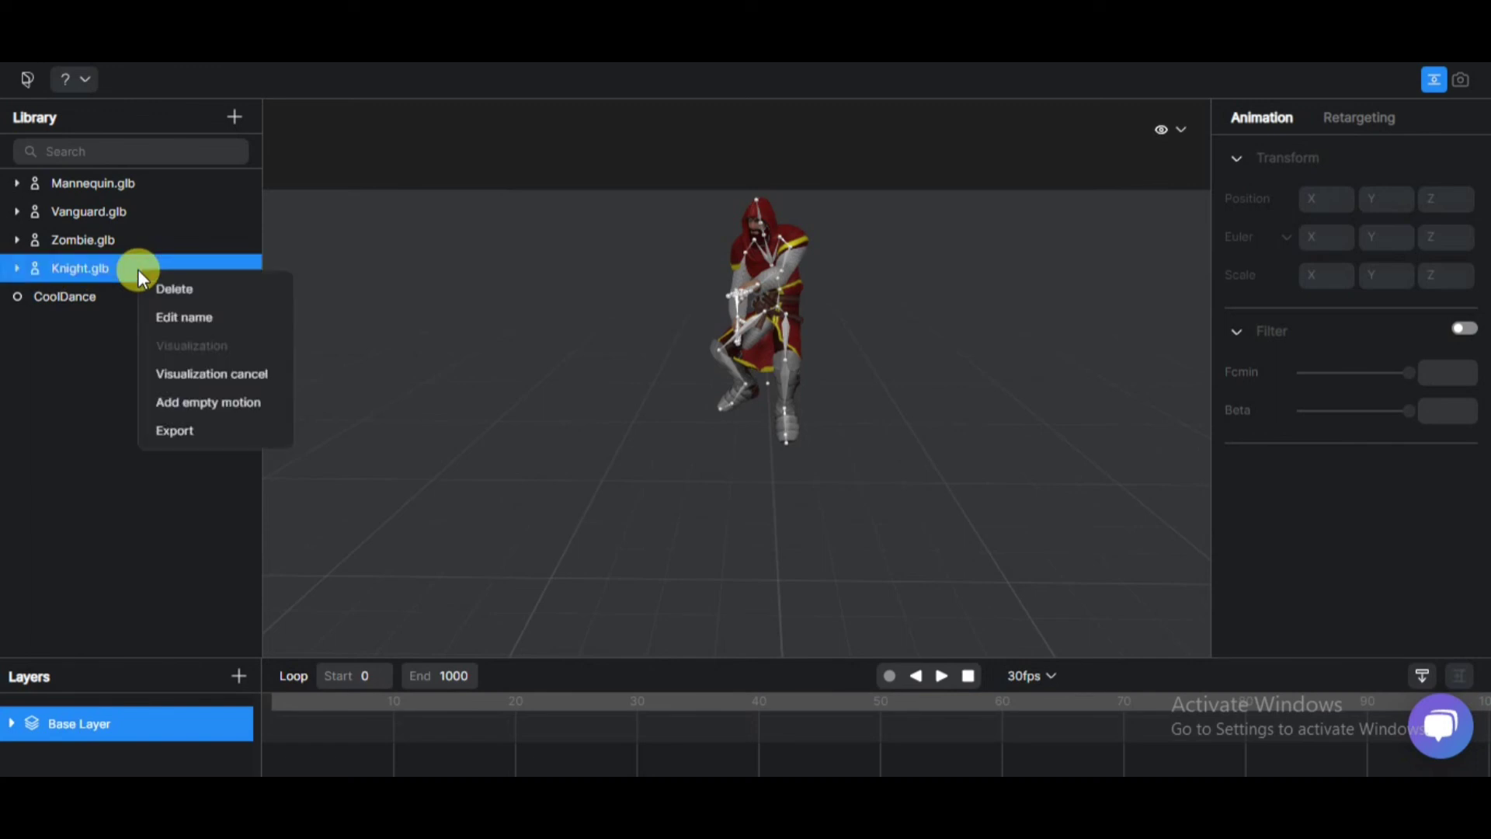
pyautogui.click(194, 431)
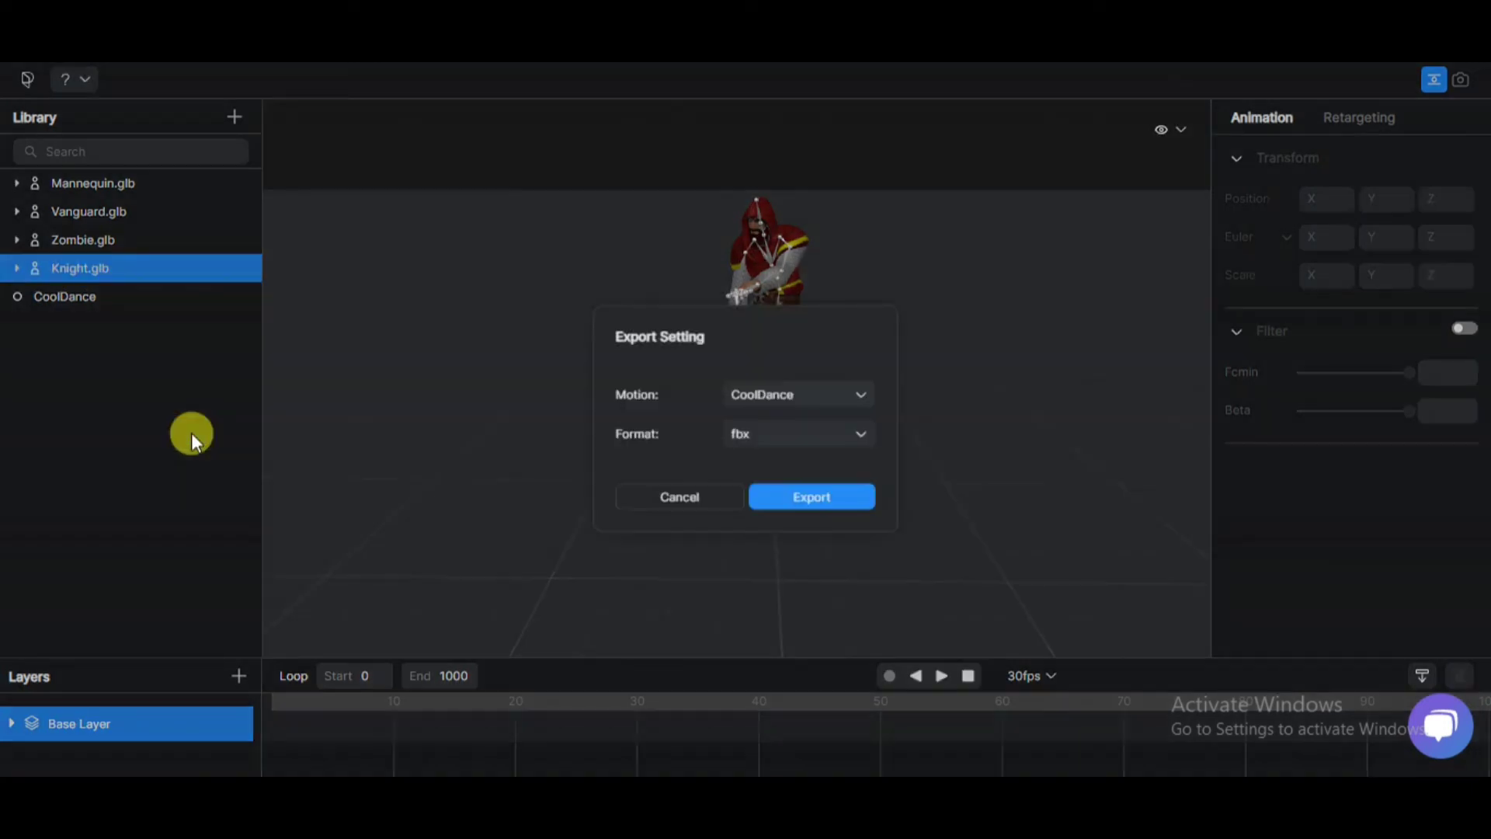
pyautogui.click(755, 443)
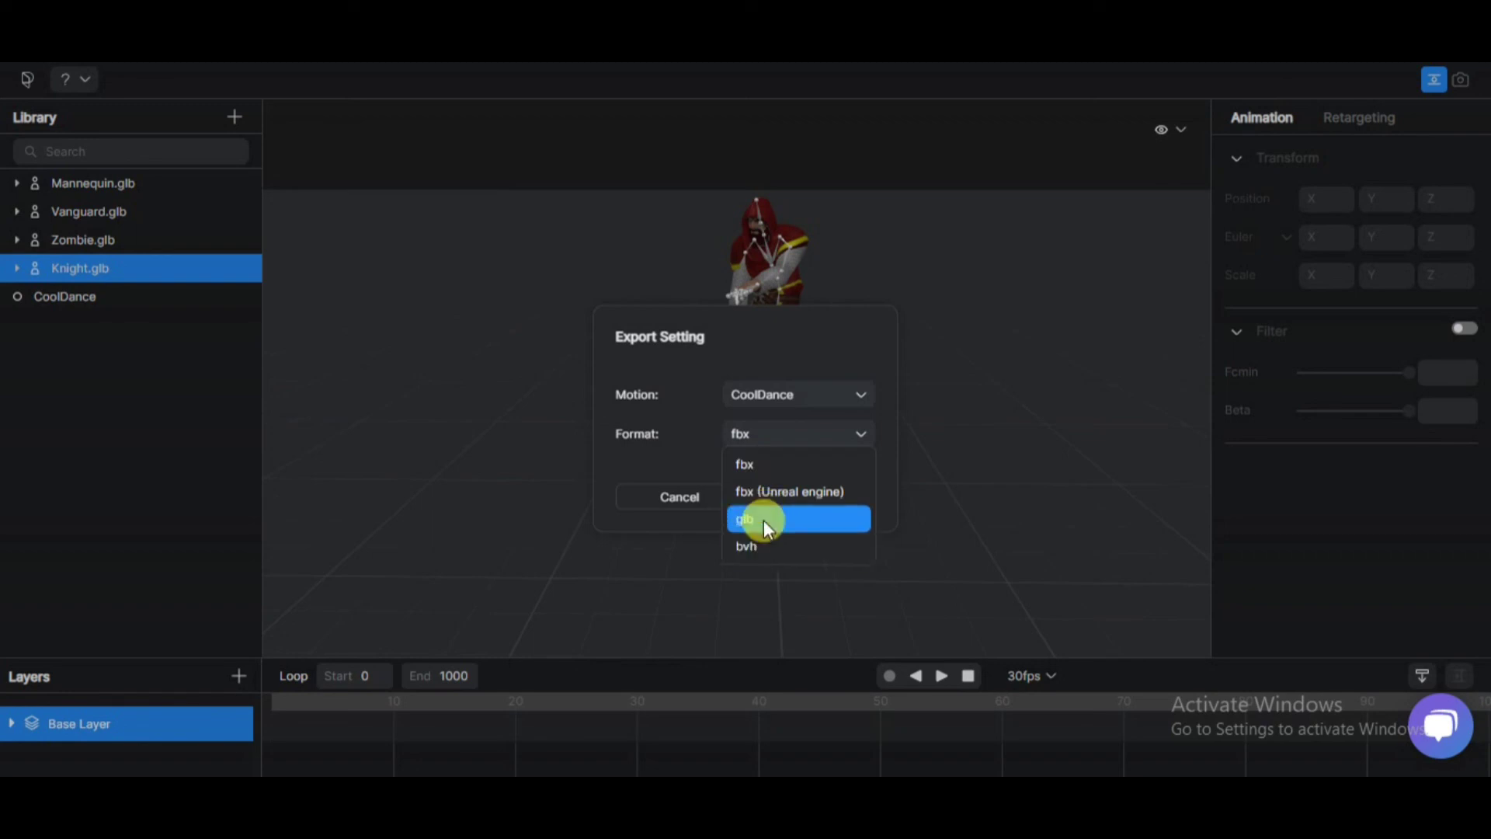
pyautogui.click(747, 467)
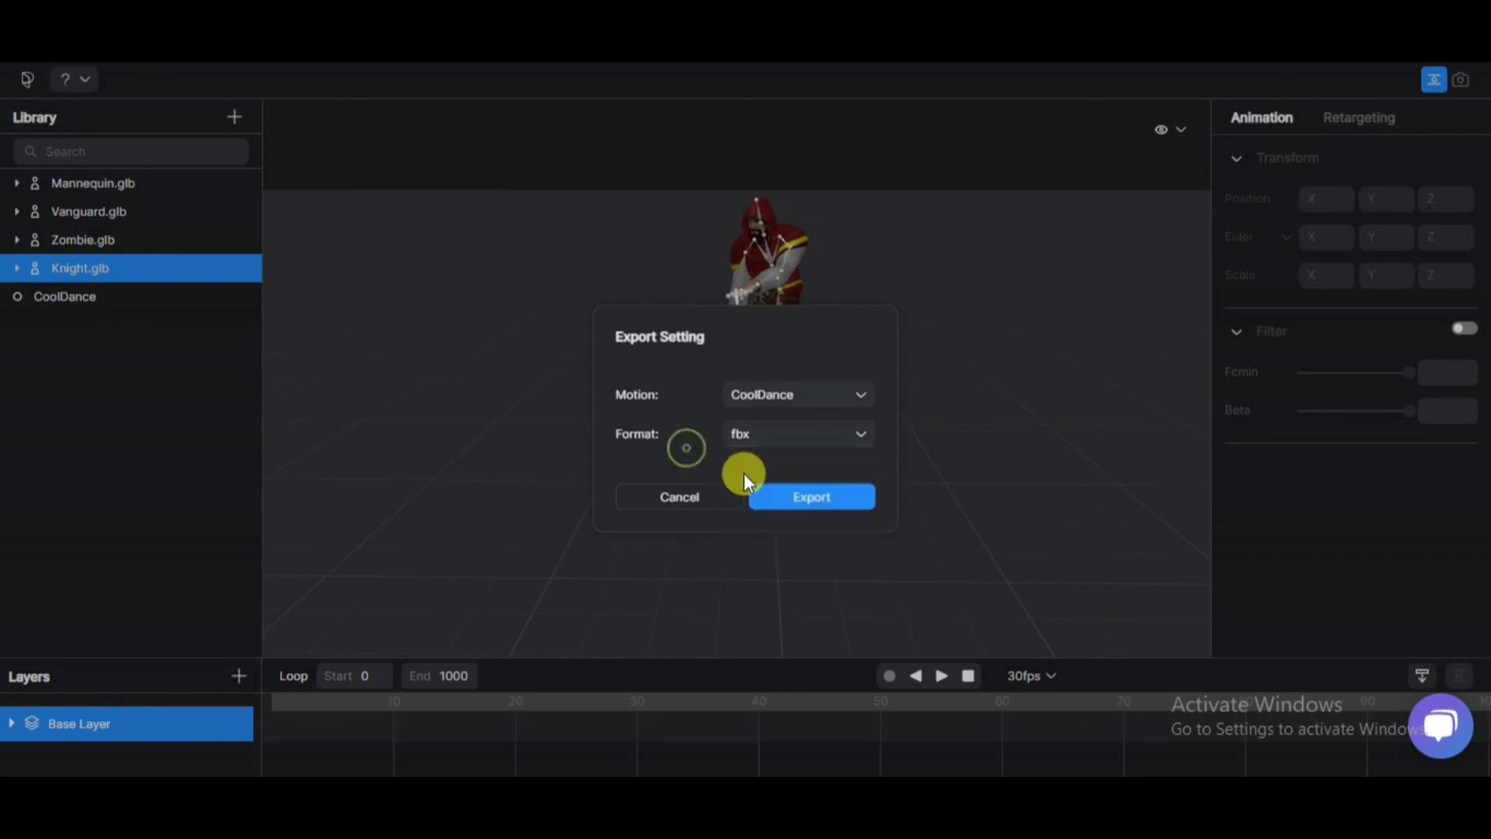
pyautogui.click(799, 501)
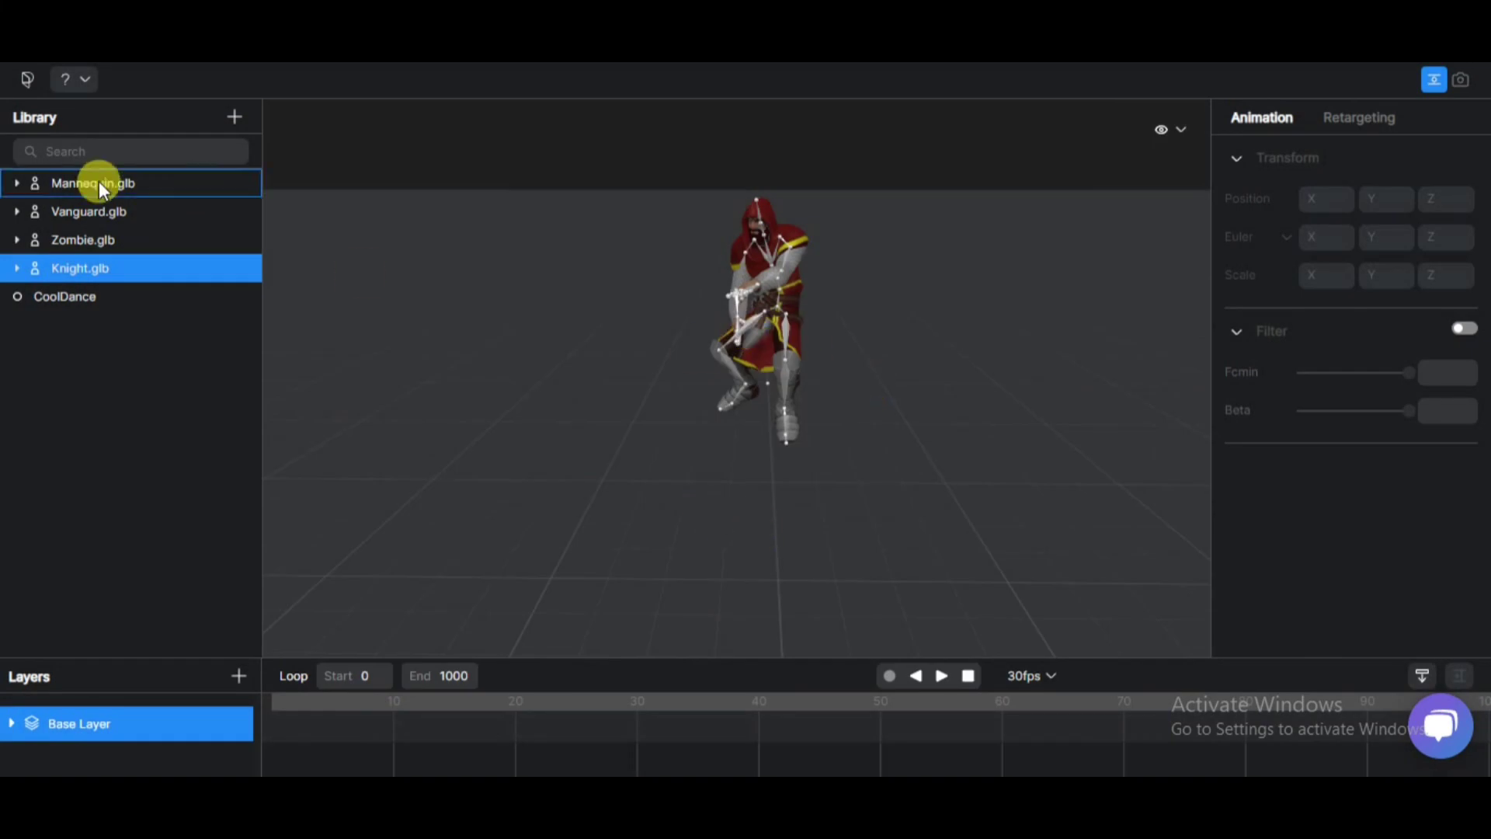
pyautogui.moveTo(93, 183); pyautogui.dragTo(755, 336)
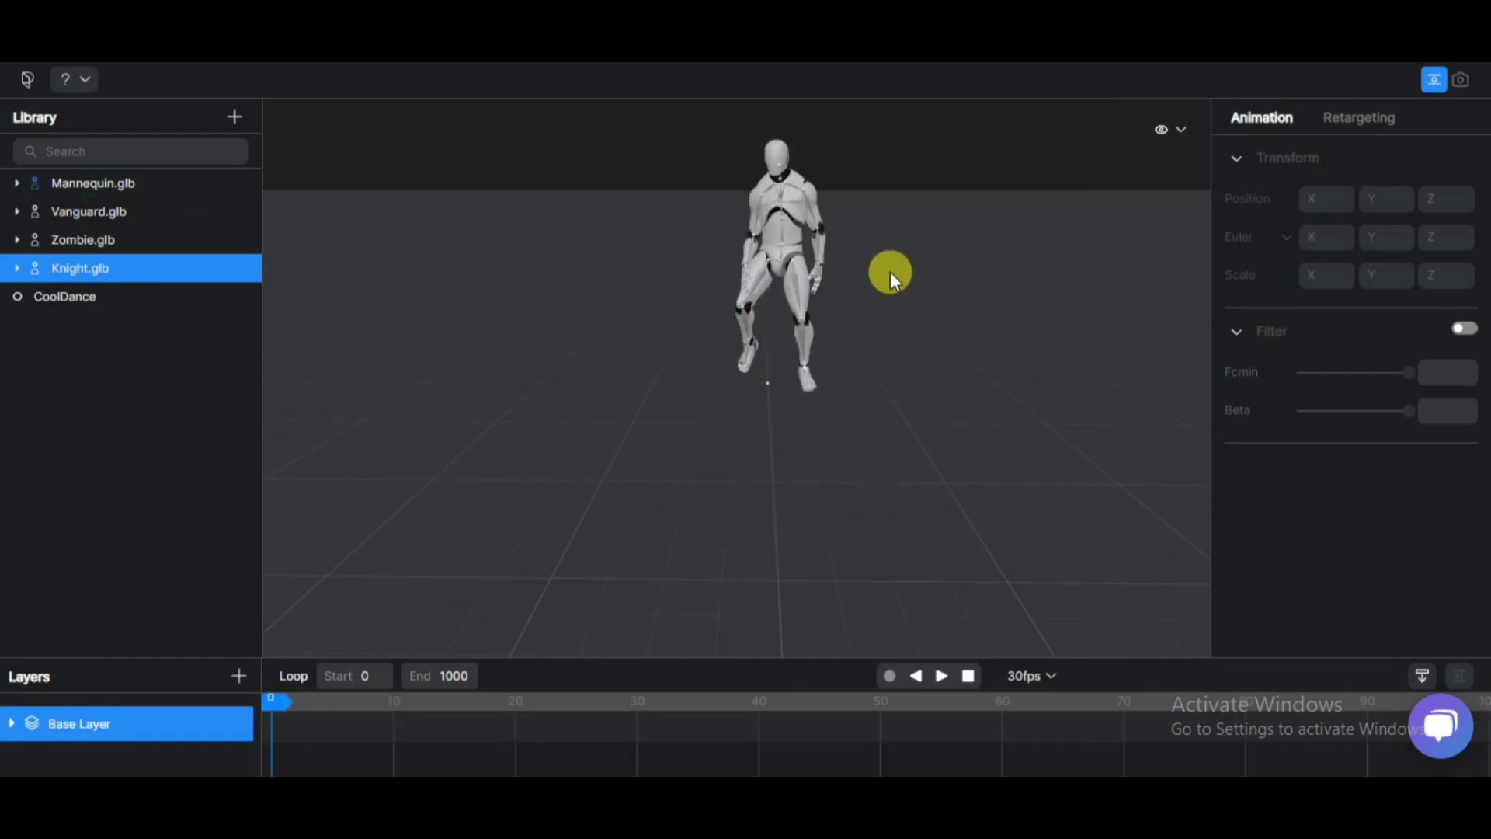
pyautogui.click(1442, 97)
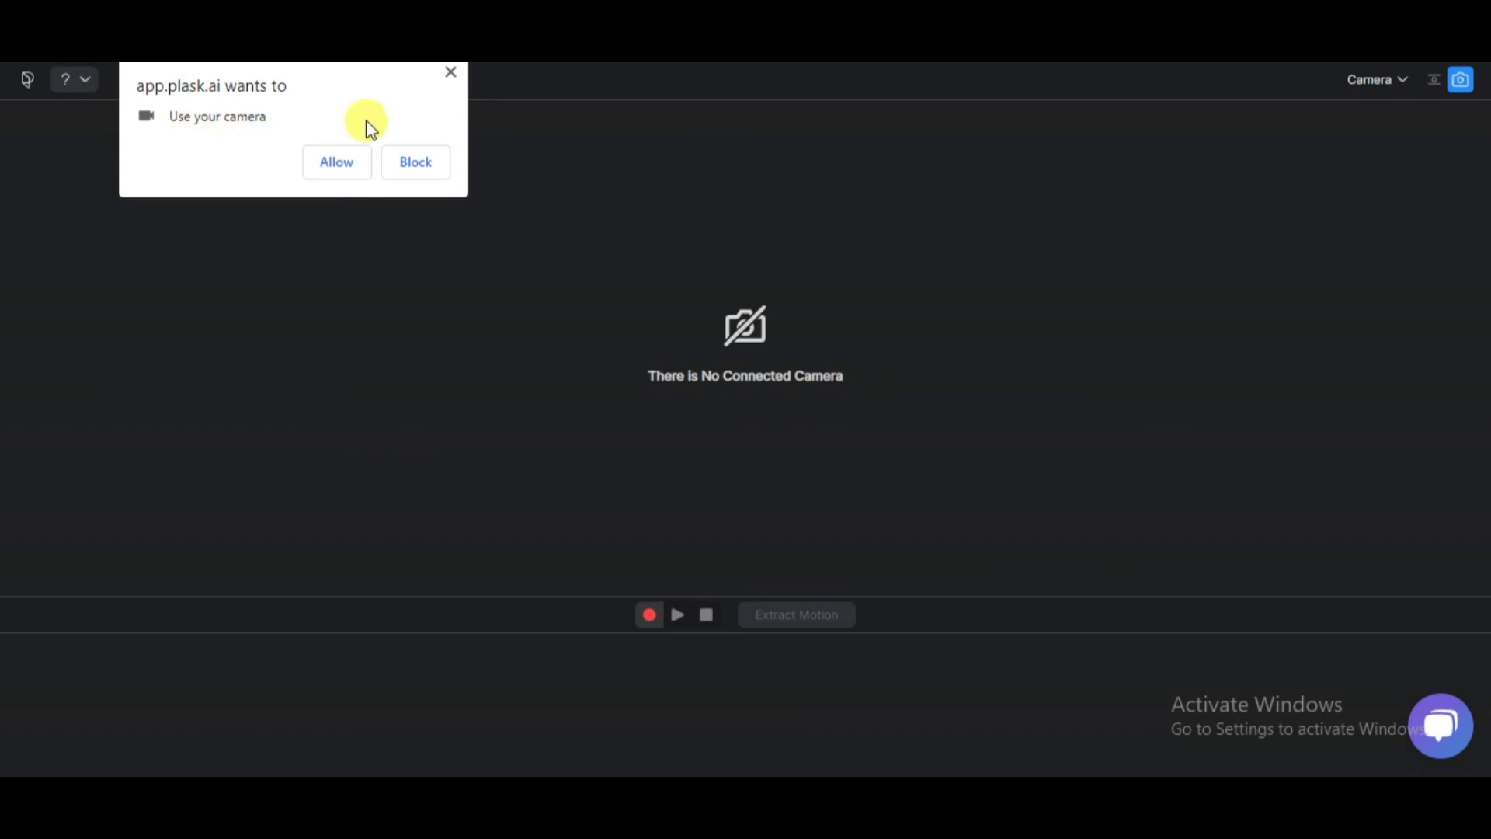
pyautogui.click(453, 74)
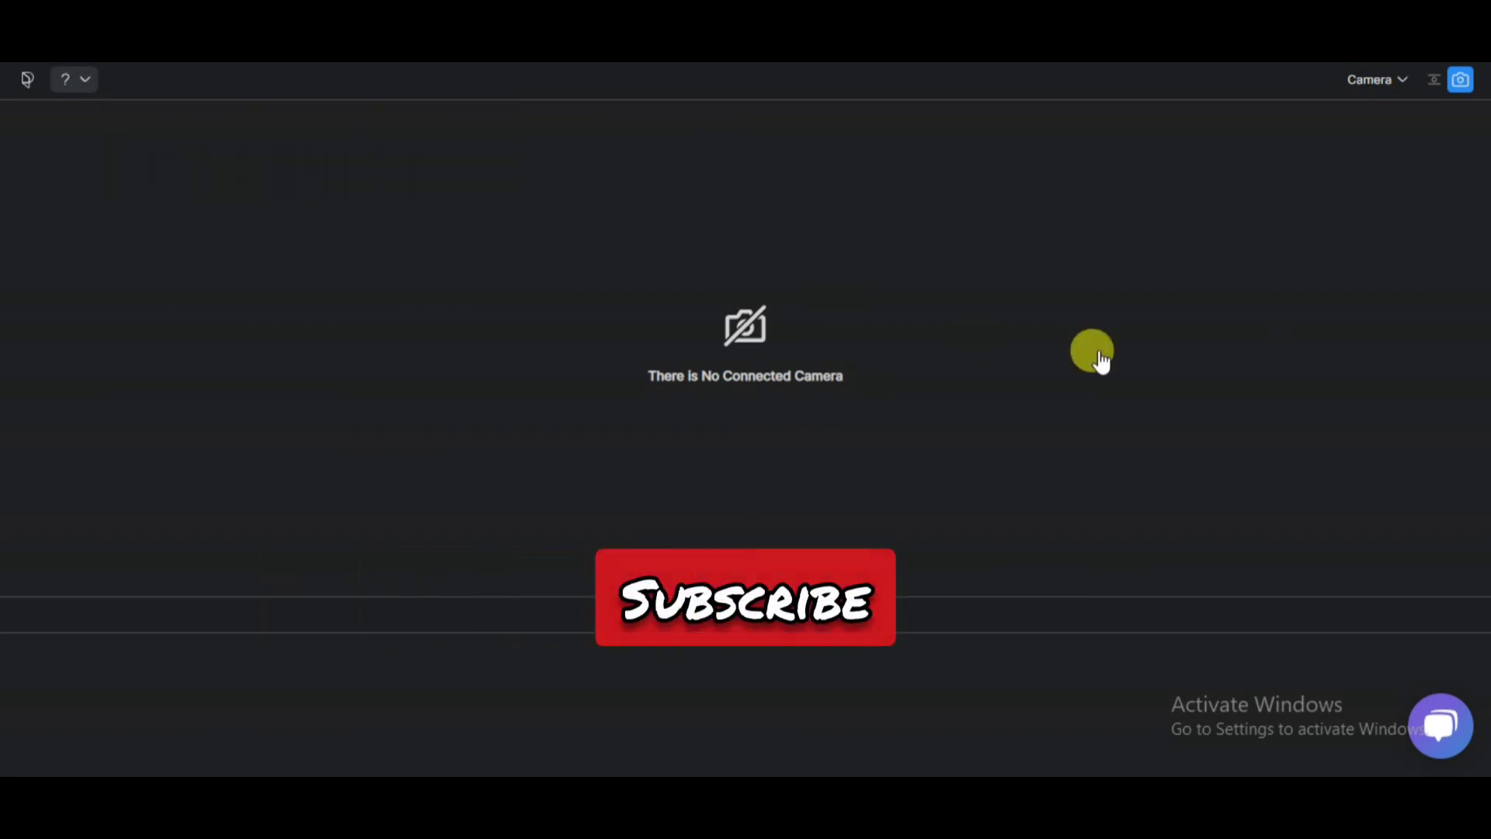